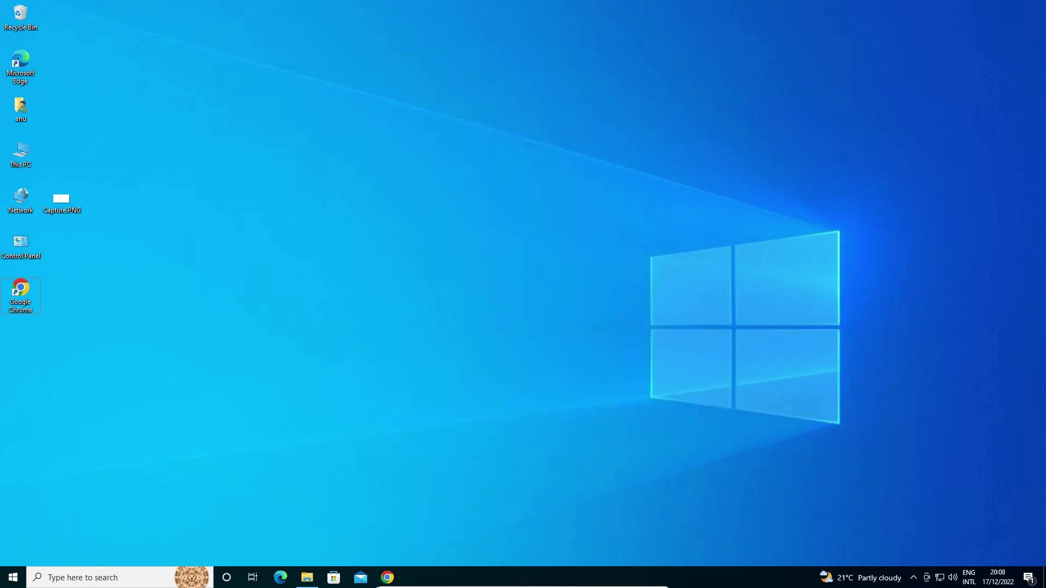
From the Google results for ubuntu, open the ubuntu.com result in a new tab.
{"action": "left_click", "coordinate": [362, 531]}
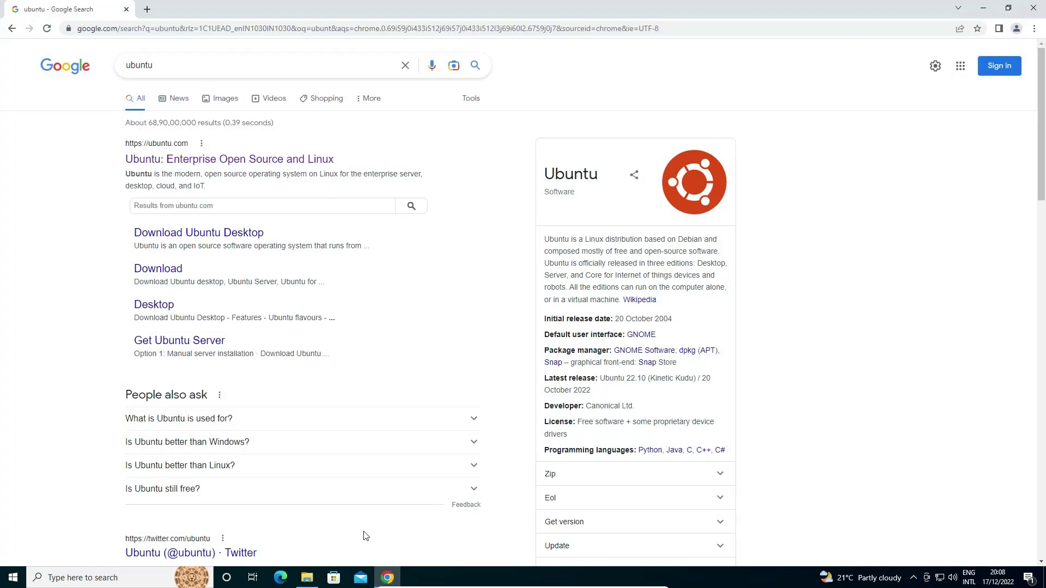
{"action": "left_click_drag", "start_coordinate": [383, 133], "coordinate": [185, 121]}
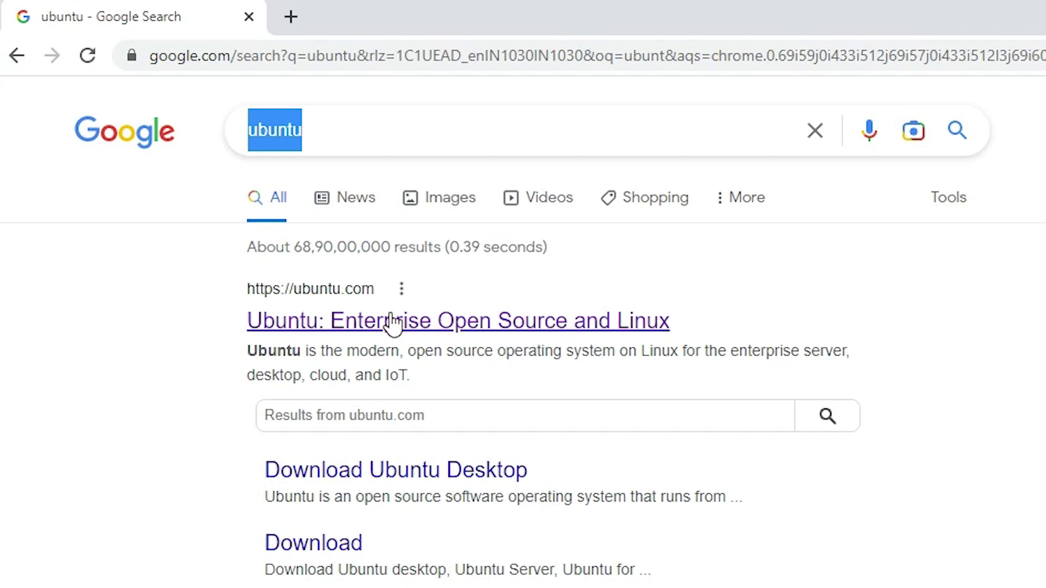
{"action": "right_click", "coordinate": [410, 322]}
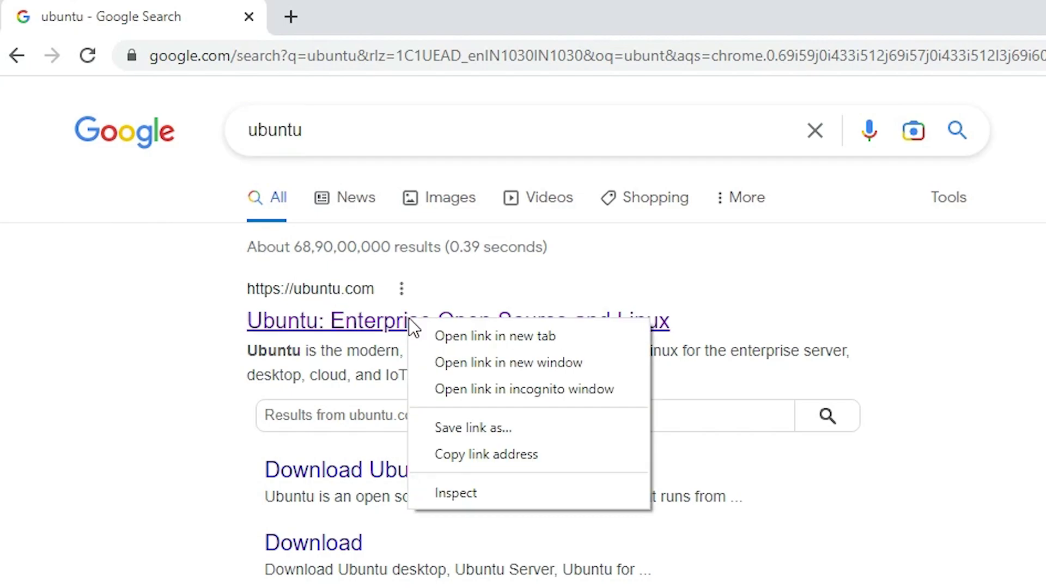
{"action": "left_click", "coordinate": [457, 332]}
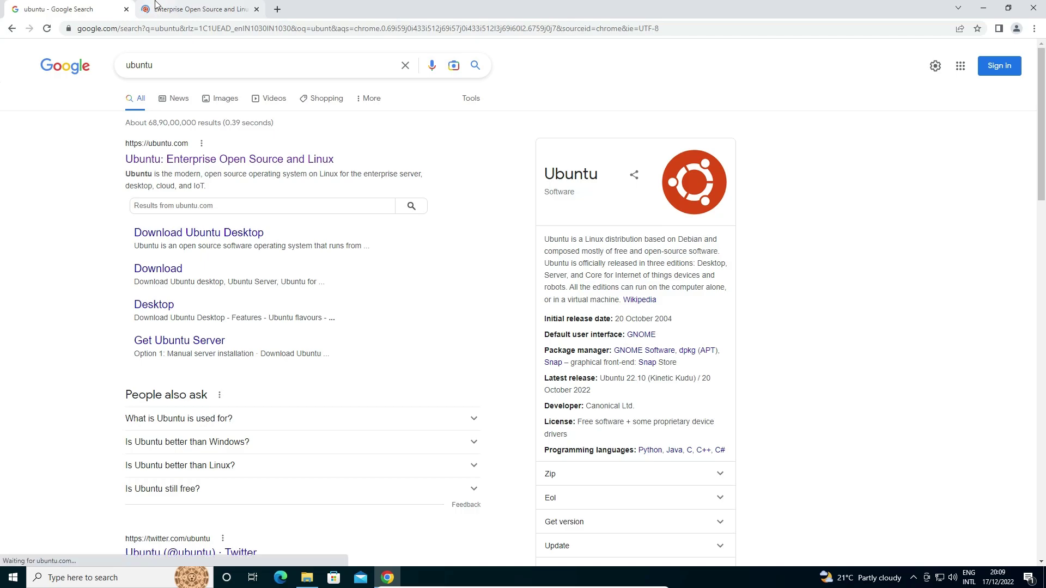
{"action": "left_click", "coordinate": [311, 9]}
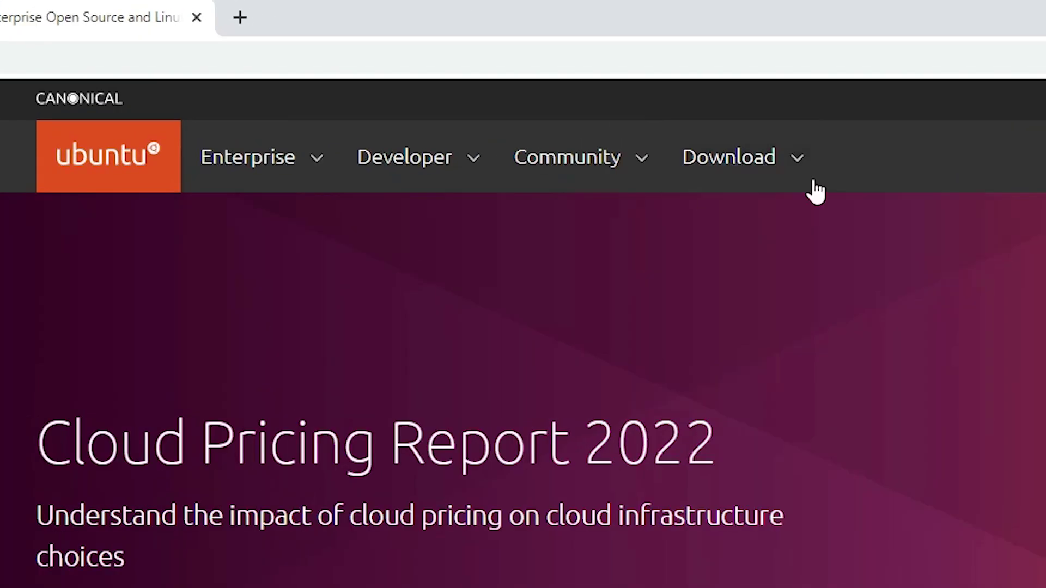
Download Ubuntu Desktop 22.04 LTS and open Chrome's full downloads list.
{"action": "left_click", "coordinate": [758, 177]}
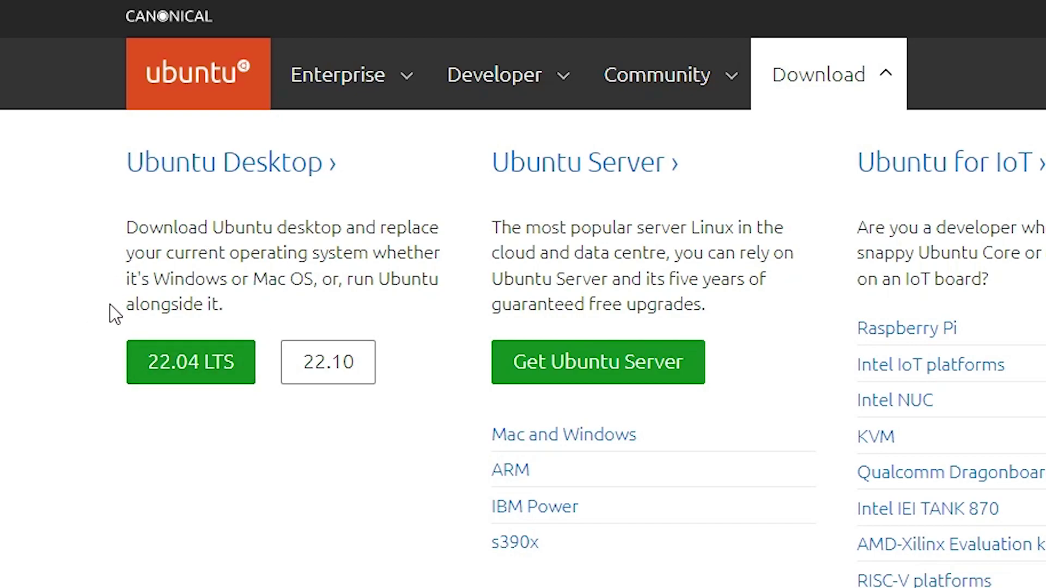
{"action": "left_click", "coordinate": [184, 375]}
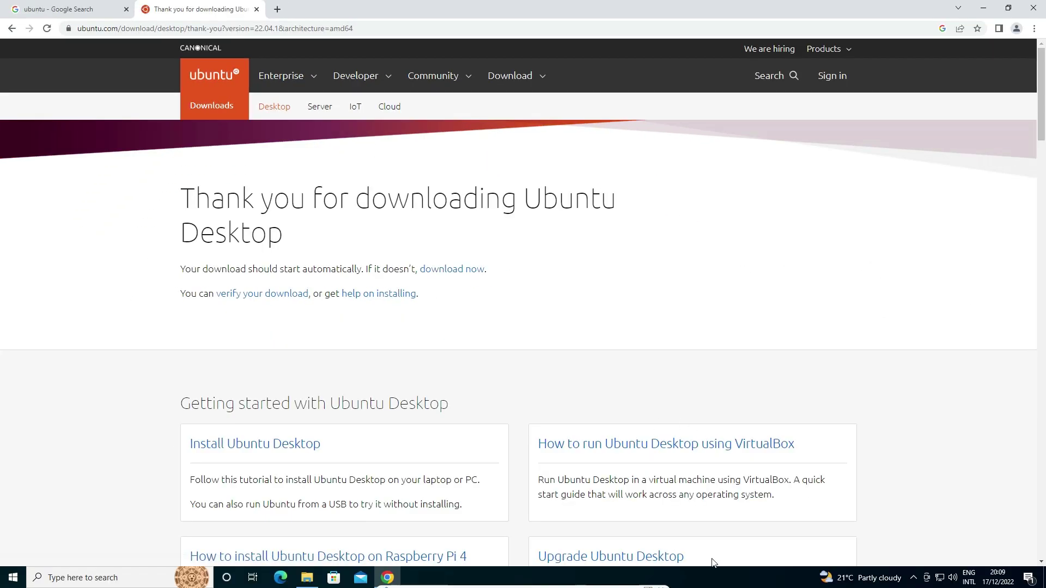
{"action": "mouse_move", "coordinate": [712, 562]}
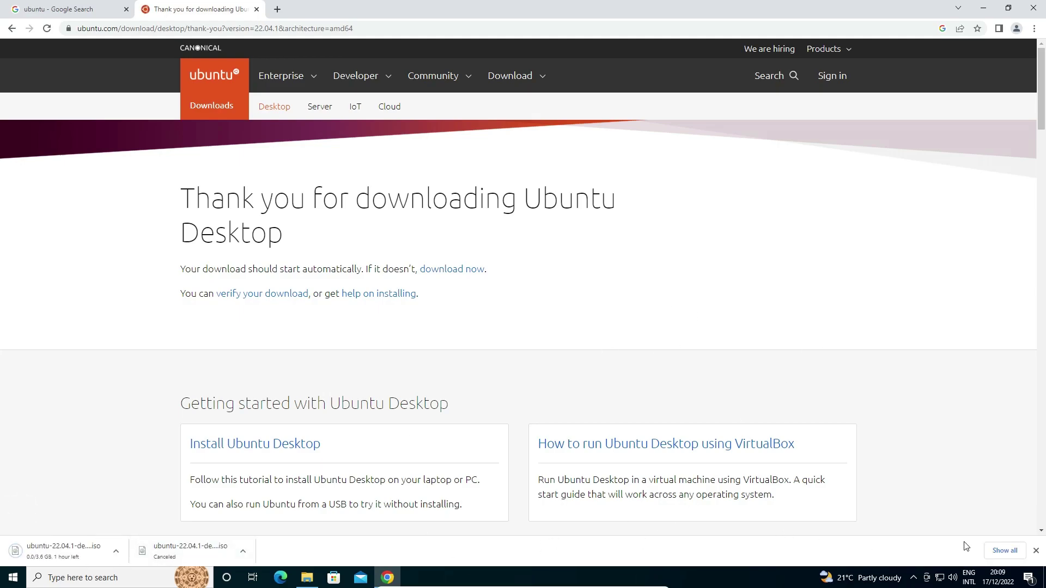
{"action": "left_click", "coordinate": [1005, 550]}
Cancel the duplicate Ubuntu ISO download, close Chrome, and open Downloads via This PC.
{"action": "left_click", "coordinate": [458, 186]}
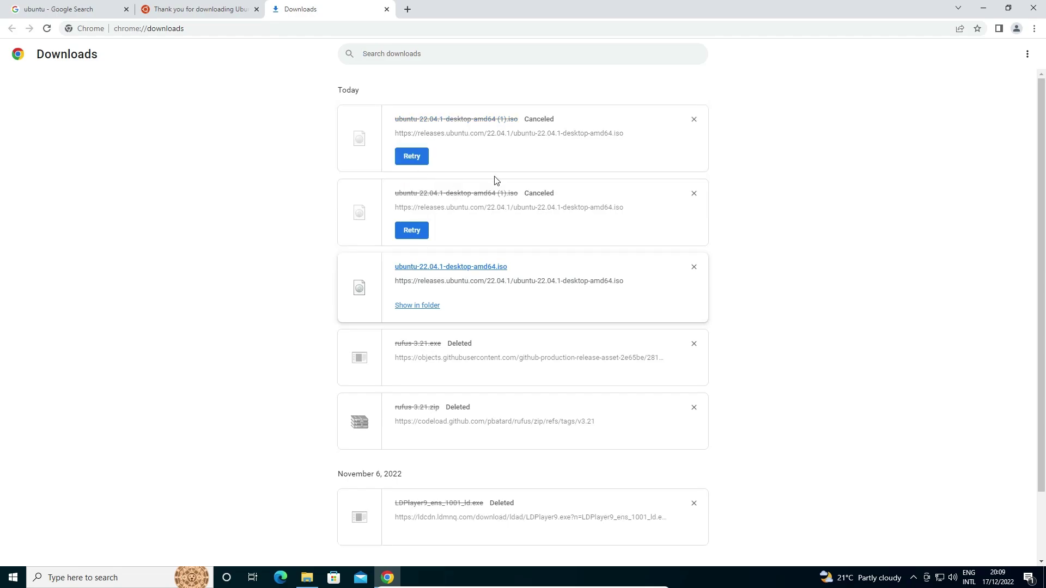
{"action": "left_click", "coordinate": [1032, 4]}
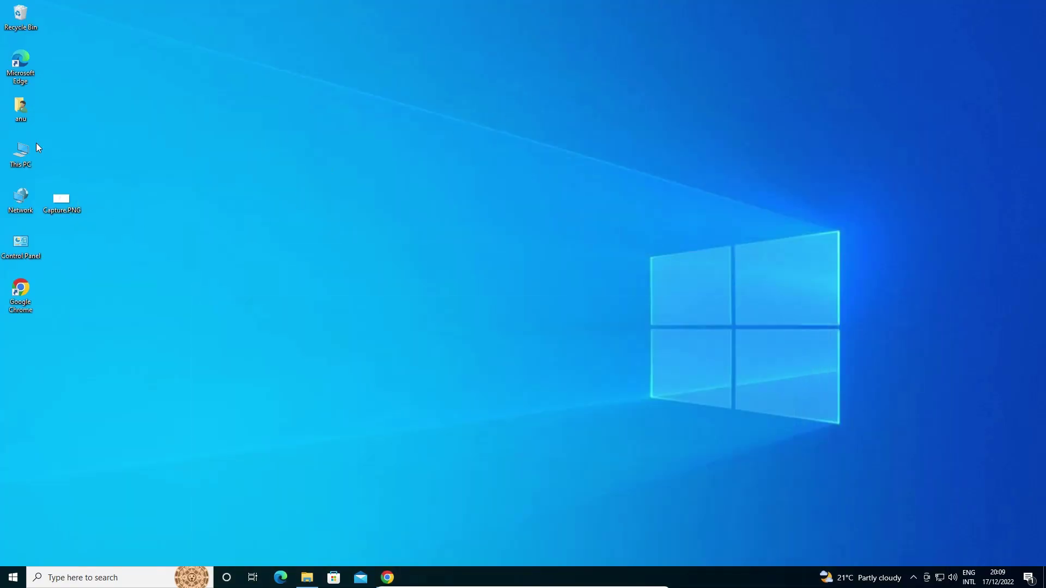
{"action": "double_click", "coordinate": [19, 156]}
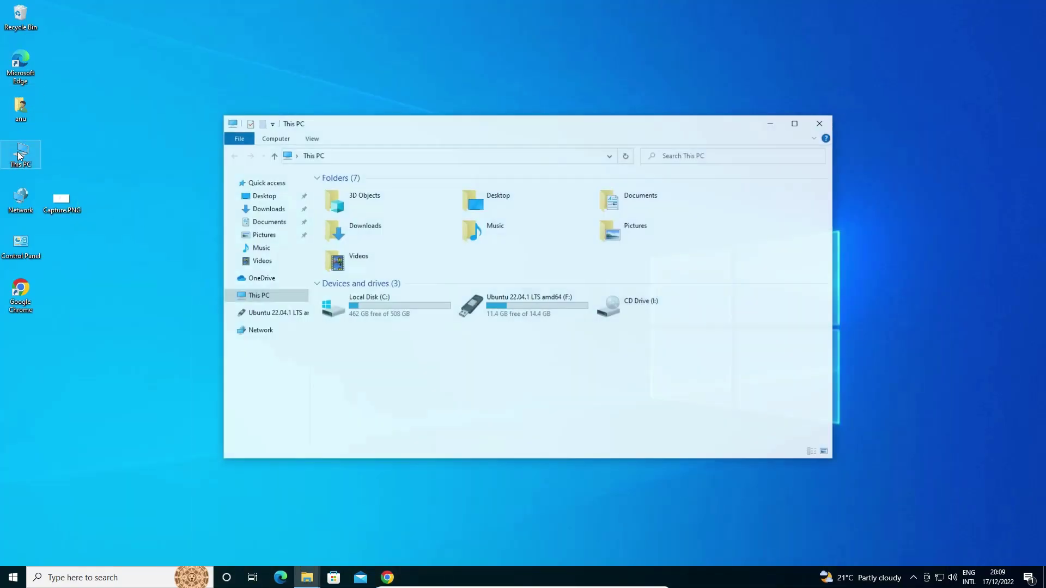
{"action": "left_click", "coordinate": [267, 209]}
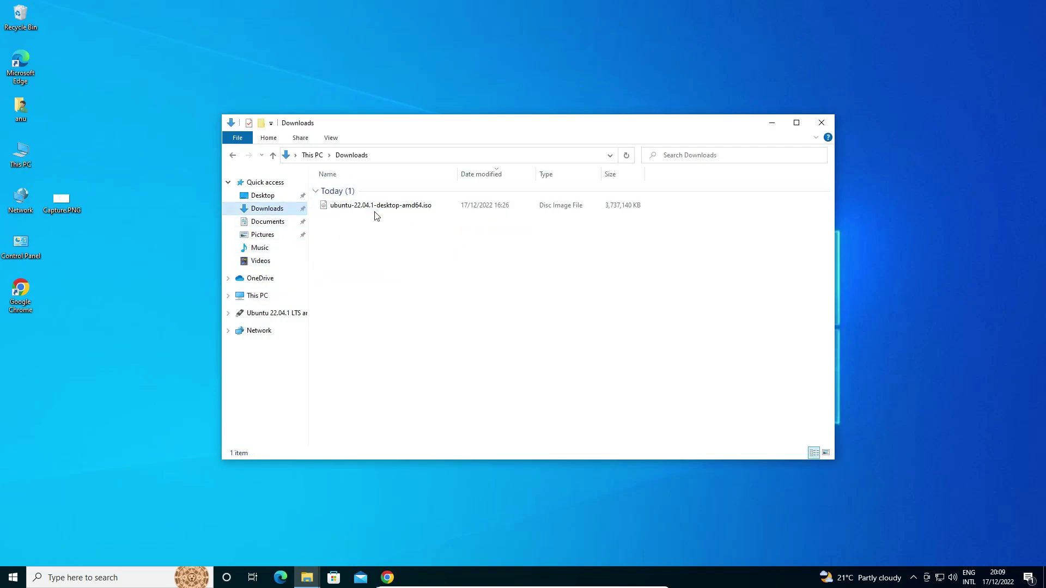
Move ubuntu-22.04.1-desktop-amd64.iso to the desktop beneath the Chrome icon, then restore Chrome.
{"action": "left_click_drag", "start_coordinate": [387, 207], "coordinate": [140, 295]}
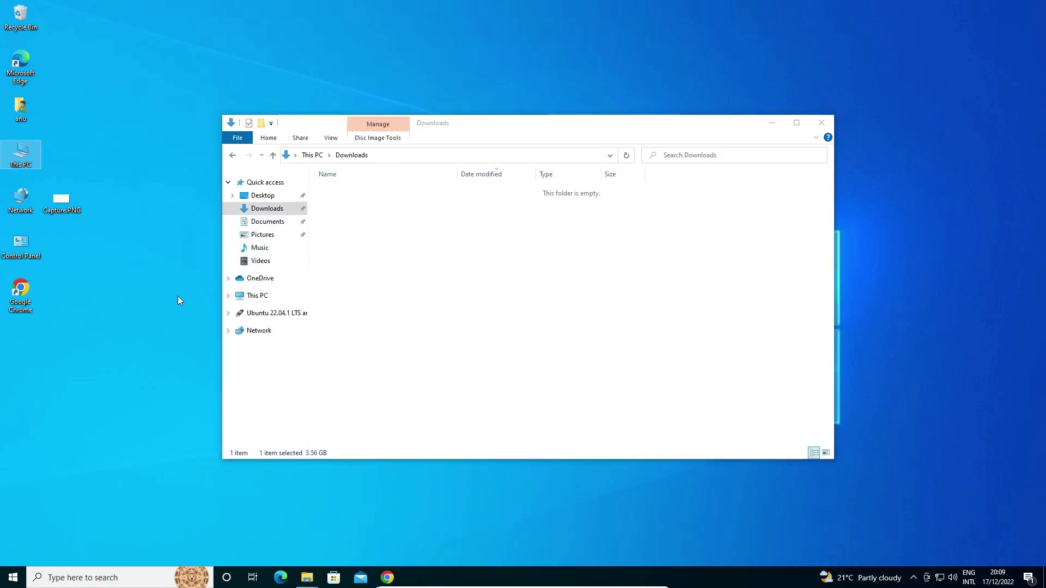
{"action": "left_click", "coordinate": [821, 123]}
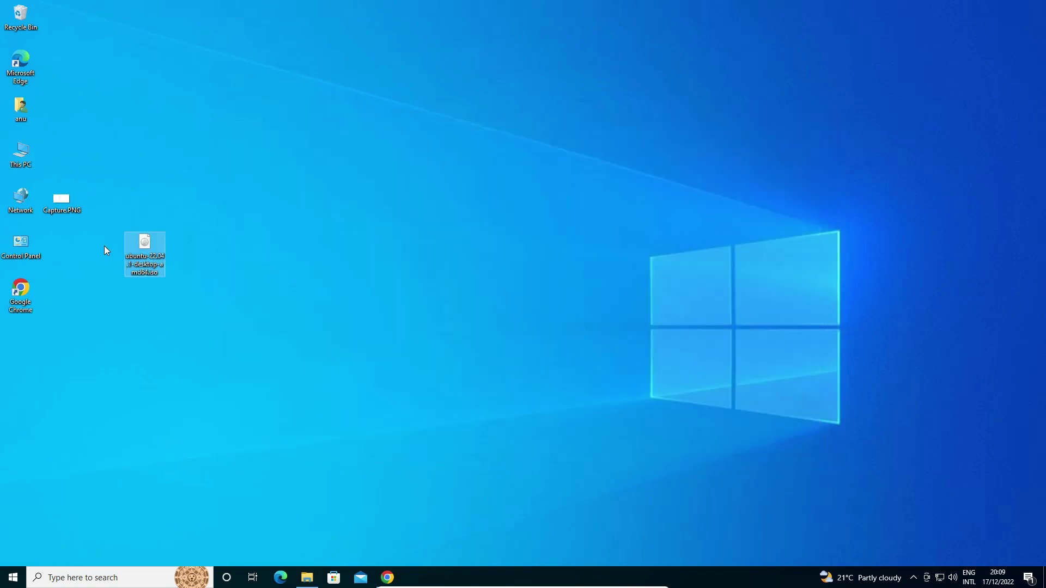
{"action": "left_click_drag", "start_coordinate": [156, 252], "coordinate": [43, 354]}
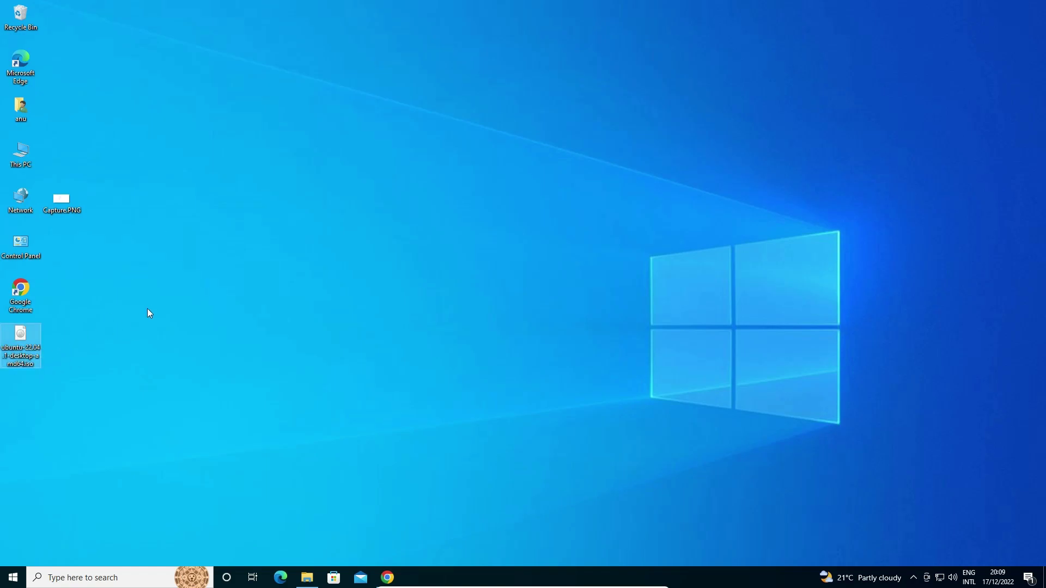
{"action": "left_click", "coordinate": [387, 577]}
Replace the search with 'rufus' and open the rufus.ie result in a new tab.
{"action": "left_click", "coordinate": [51, 11]}
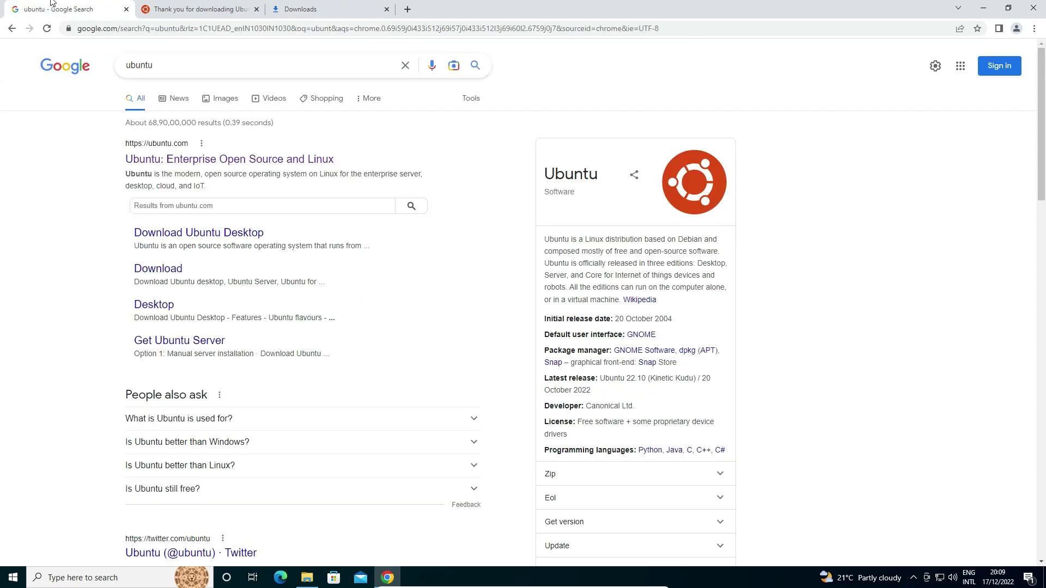
{"action": "double_click", "coordinate": [235, 65]}
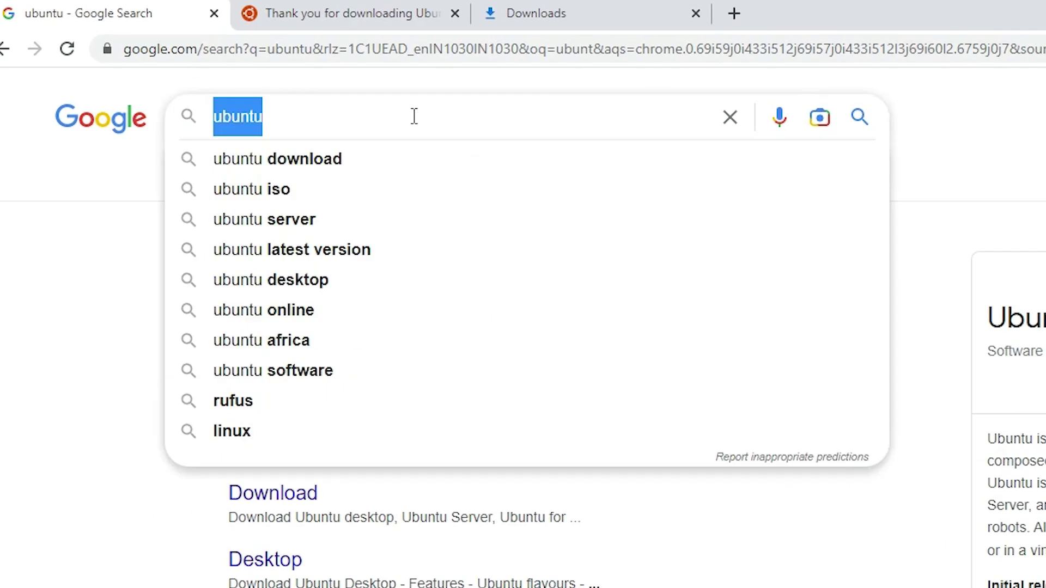
{"action": "type", "text": "rufus"}
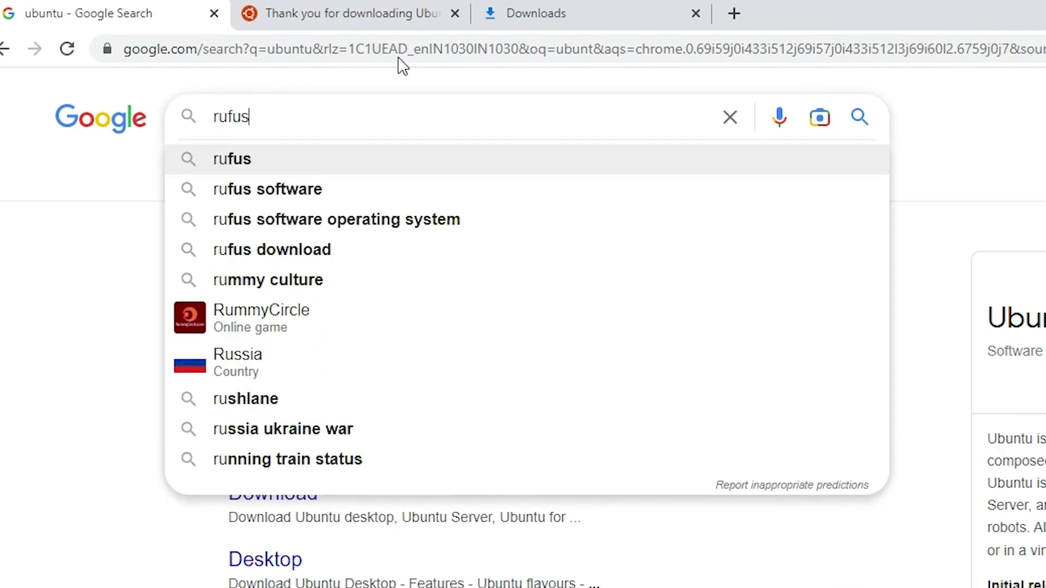
{"action": "left_click", "coordinate": [256, 172]}
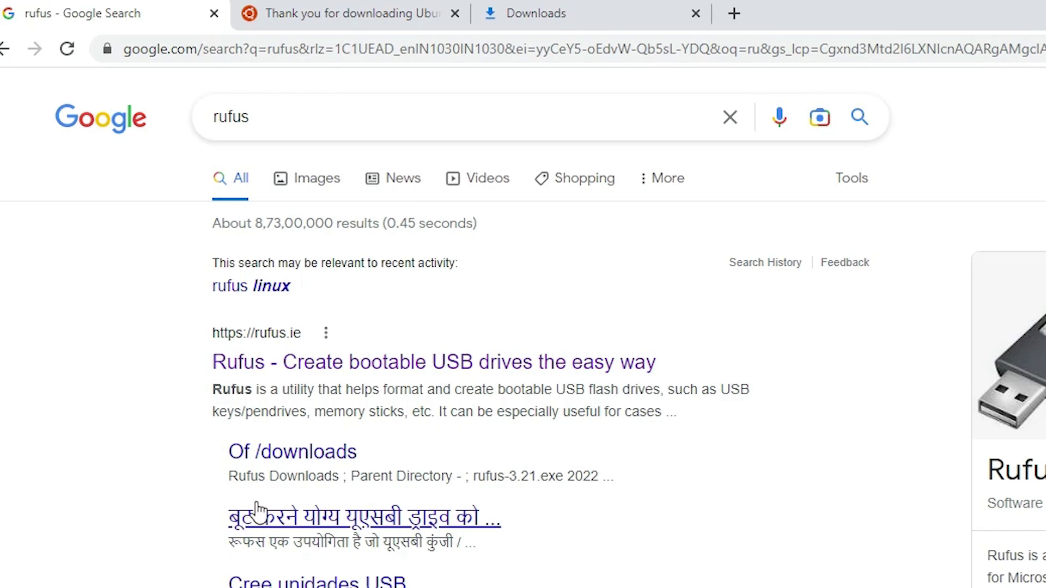
{"action": "right_click", "coordinate": [248, 372]}
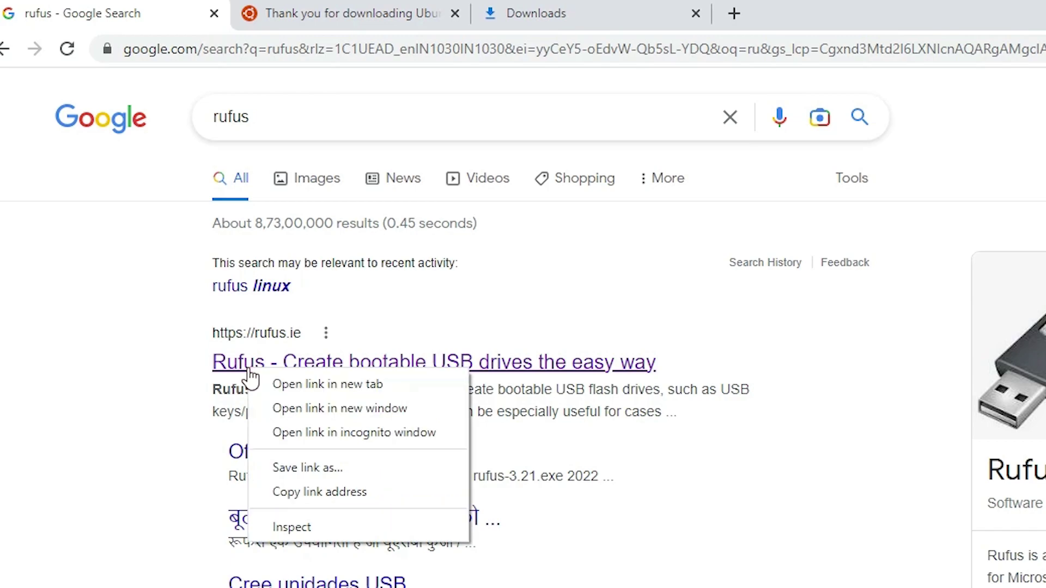
{"action": "left_click", "coordinate": [285, 385]}
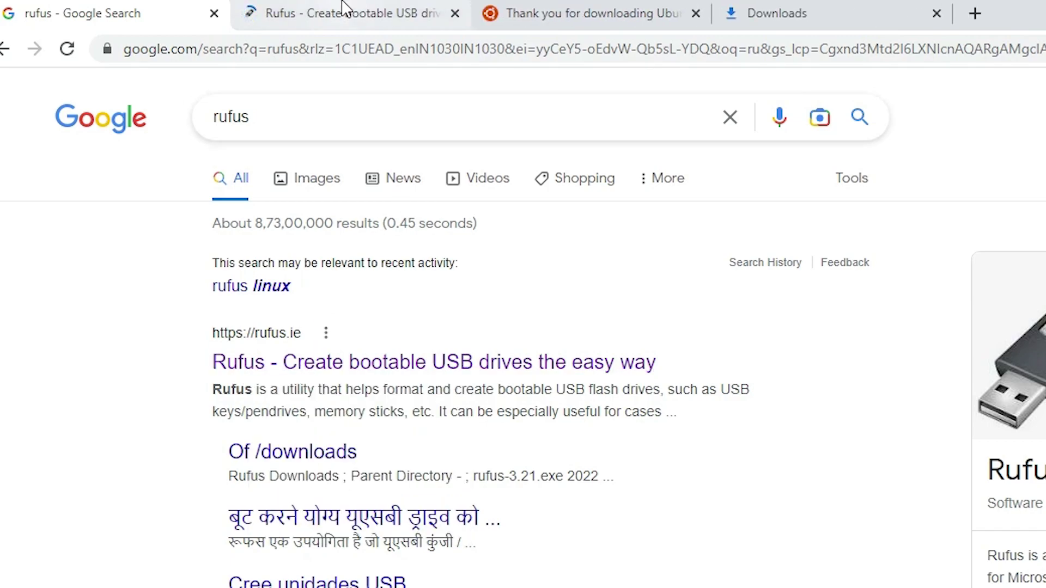
{"action": "left_click", "coordinate": [343, 7]}
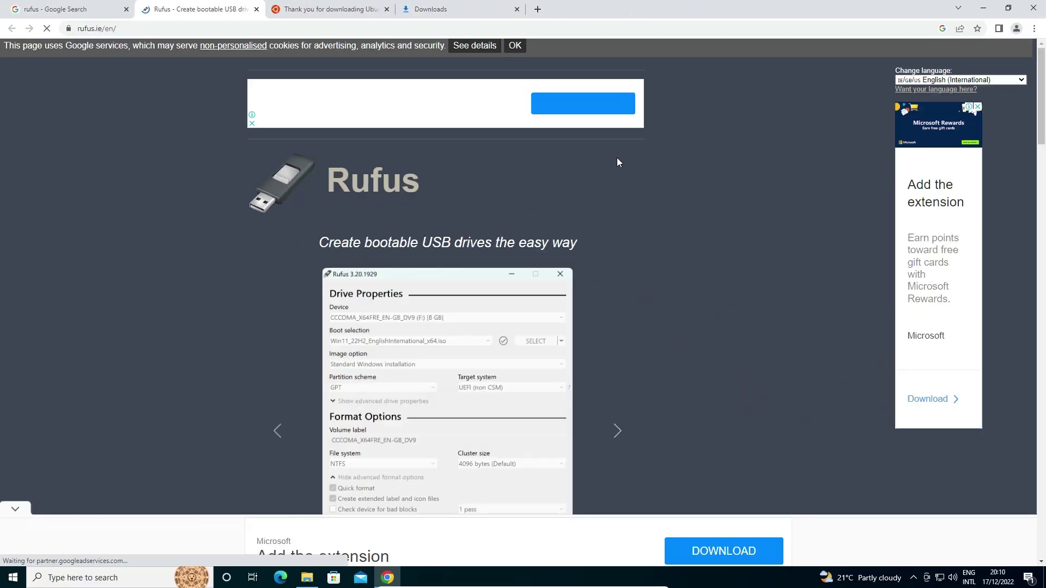
Download Rufus 3.21, dismiss the Microsoft Rewards advert, and show the downloads list.
{"action": "scroll", "coordinate": [327, 321], "scroll_direction": "down", "scroll_amount": 7}
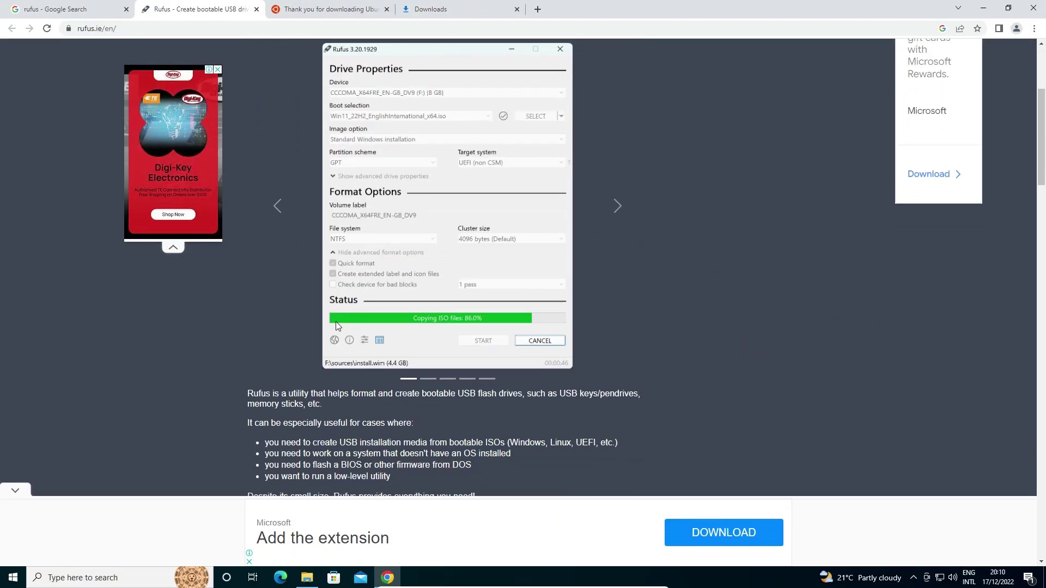
{"action": "scroll", "coordinate": [354, 321], "scroll_direction": "down", "scroll_amount": 2}
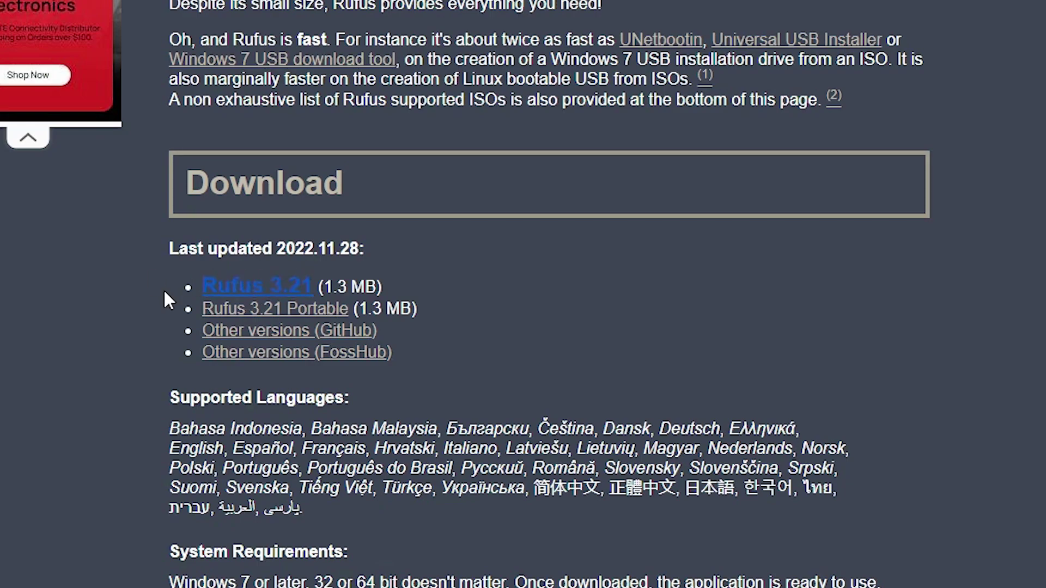
{"action": "left_click", "coordinate": [254, 288]}
{"action": "left_click", "coordinate": [299, 299]}
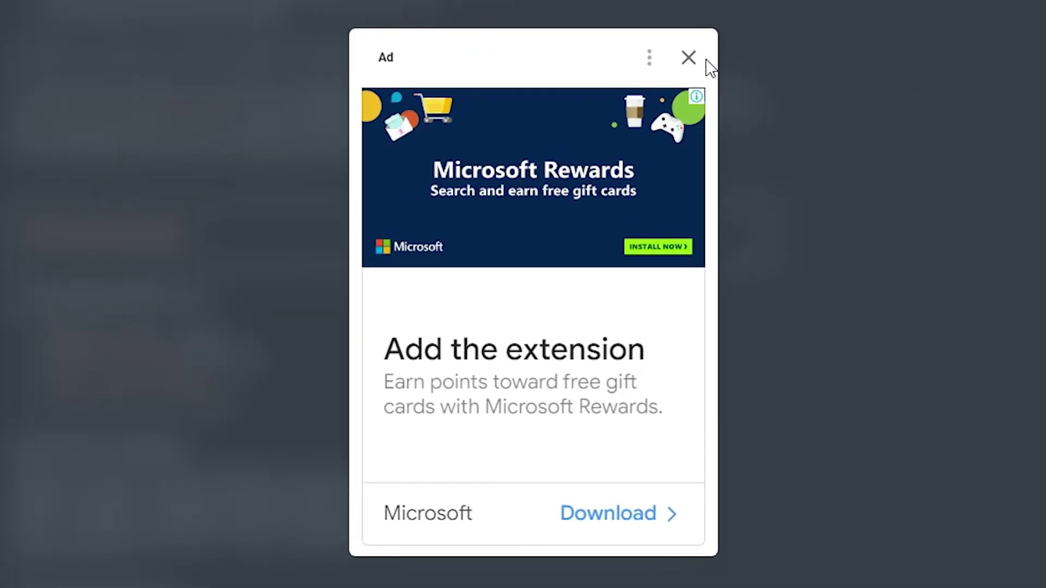
{"action": "left_click", "coordinate": [740, 82]}
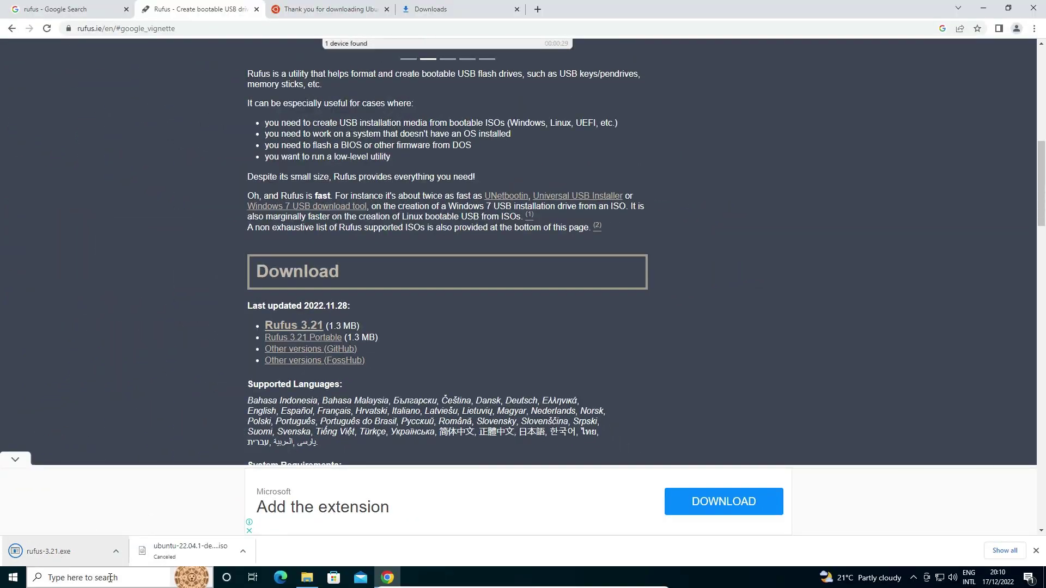
{"action": "left_click", "coordinate": [1011, 551]}
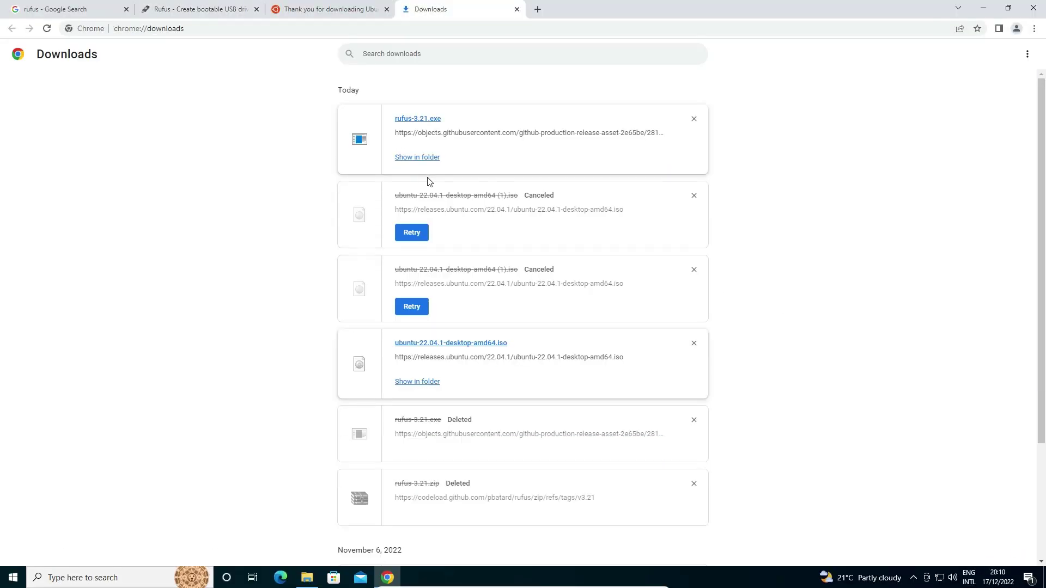
Move rufus-3.21.exe from Downloads to the desktop below the Ubuntu ISO.
{"action": "left_click", "coordinate": [425, 159]}
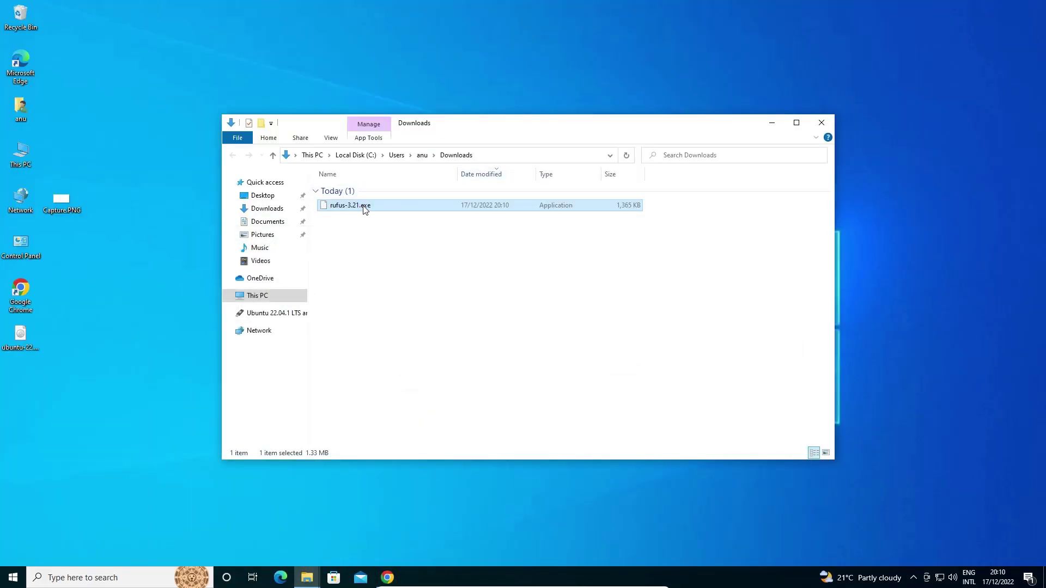
{"action": "left_click_drag", "start_coordinate": [364, 210], "coordinate": [55, 404]}
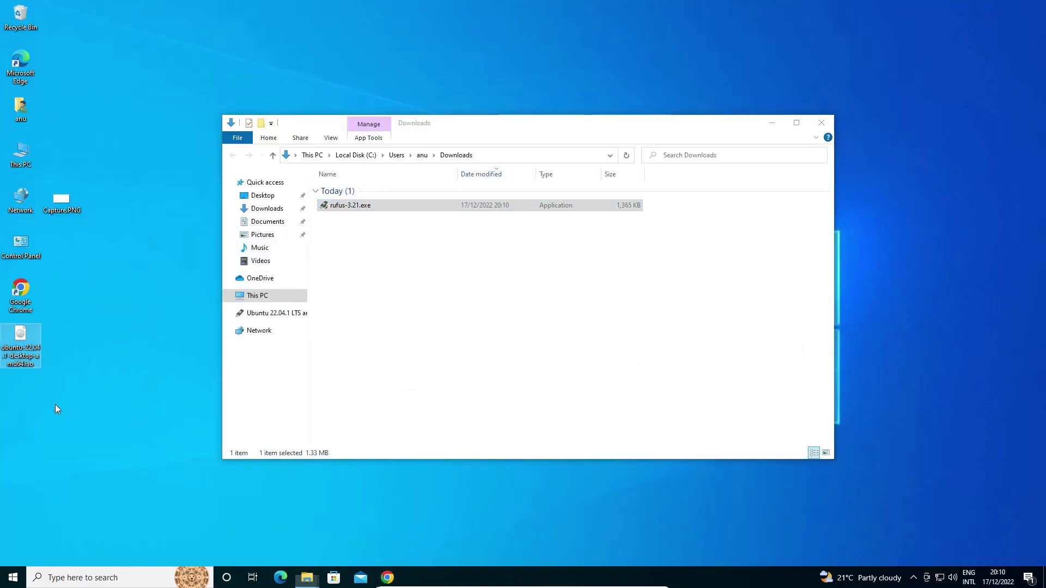
{"action": "left_click", "coordinate": [816, 122]}
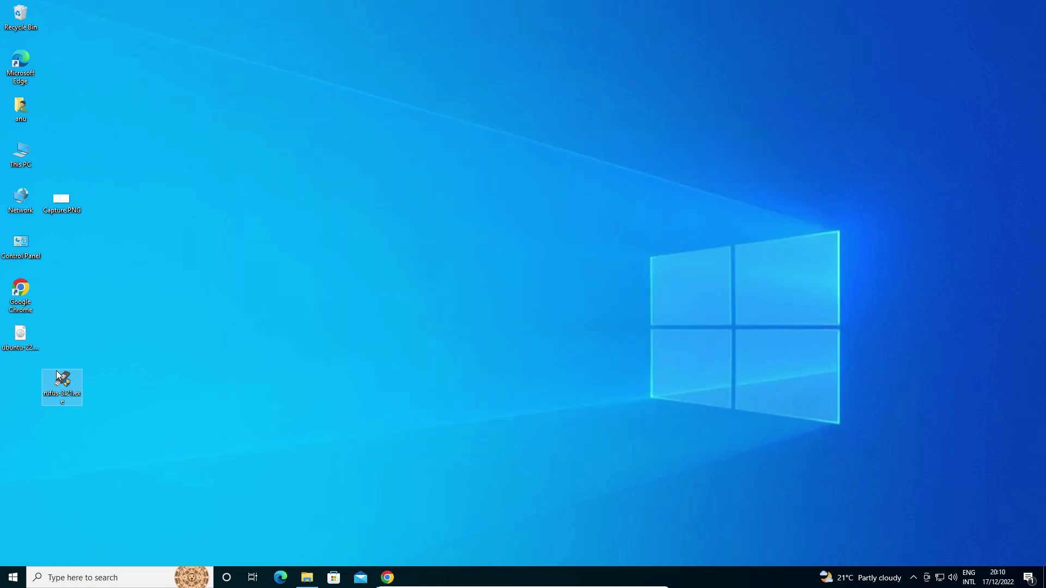
{"action": "left_click_drag", "start_coordinate": [59, 376], "coordinate": [22, 380]}
Check the drives in This PC, close it, and select rufus-3.21.exe.
{"action": "left_click", "coordinate": [24, 341]}
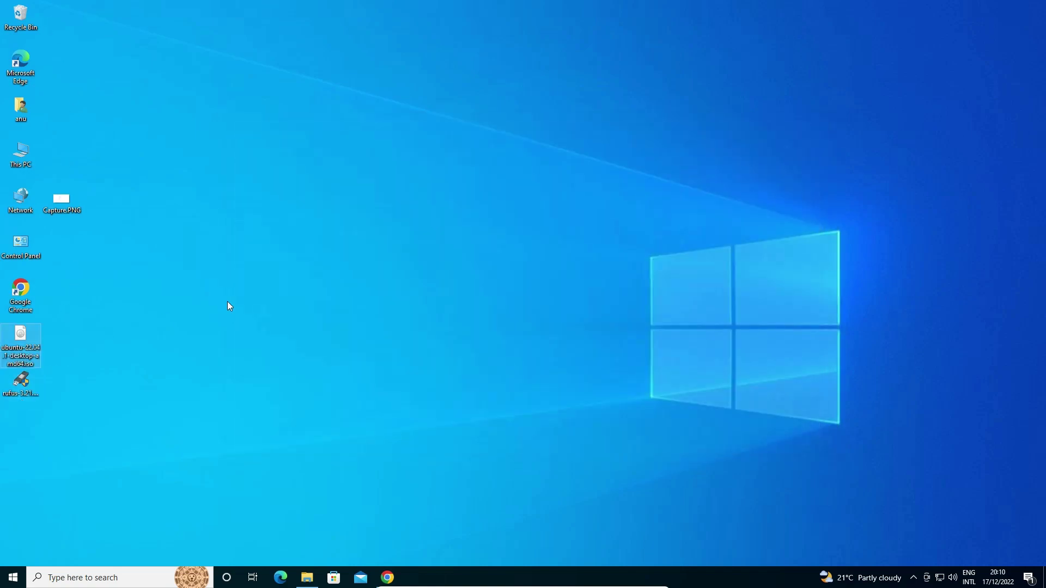
{"action": "double_click", "coordinate": [29, 160]}
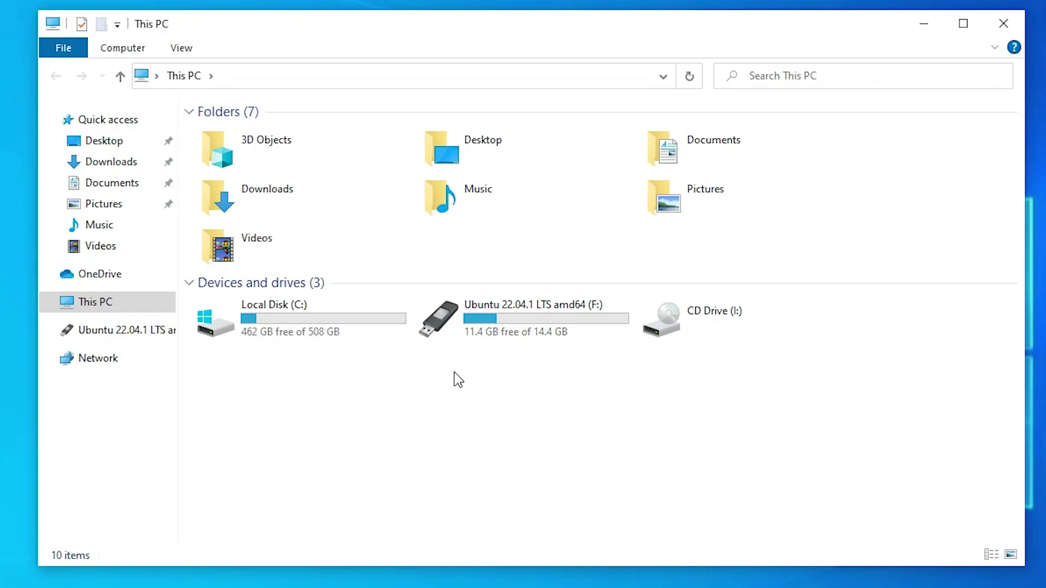
{"action": "left_click", "coordinate": [1005, 34]}
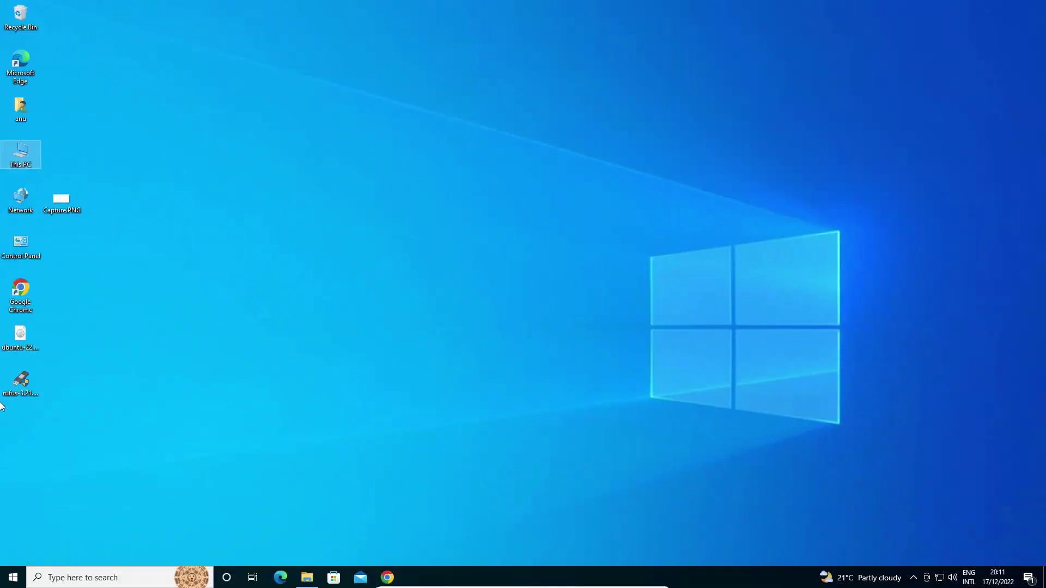
{"action": "left_click", "coordinate": [7, 394]}
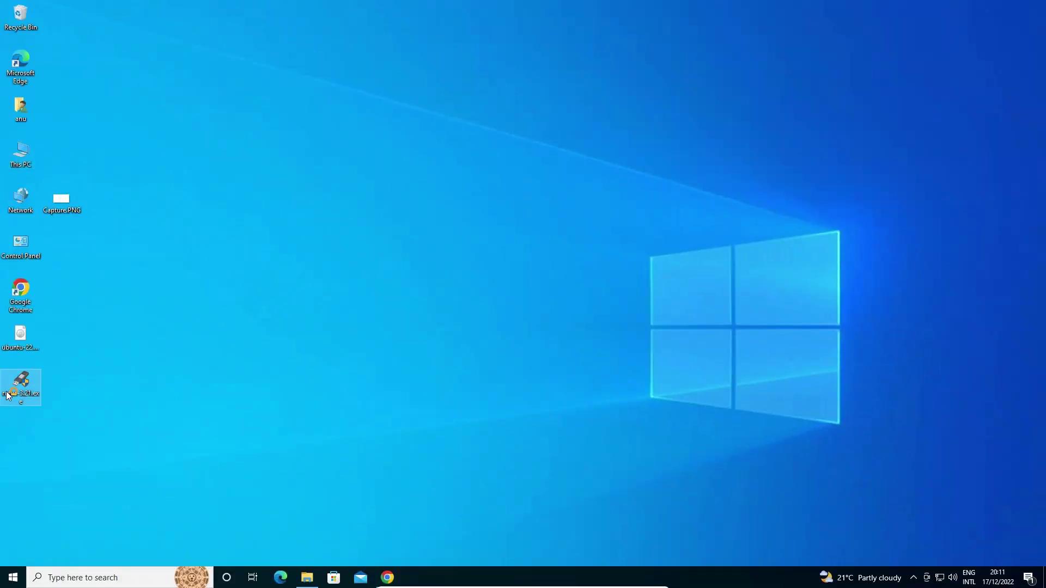
Launch rufus-3.21.exe as administrator and choose the 16 GB Ubuntu USB drive (F:) as device.
{"action": "double_click", "coordinate": [8, 395]}
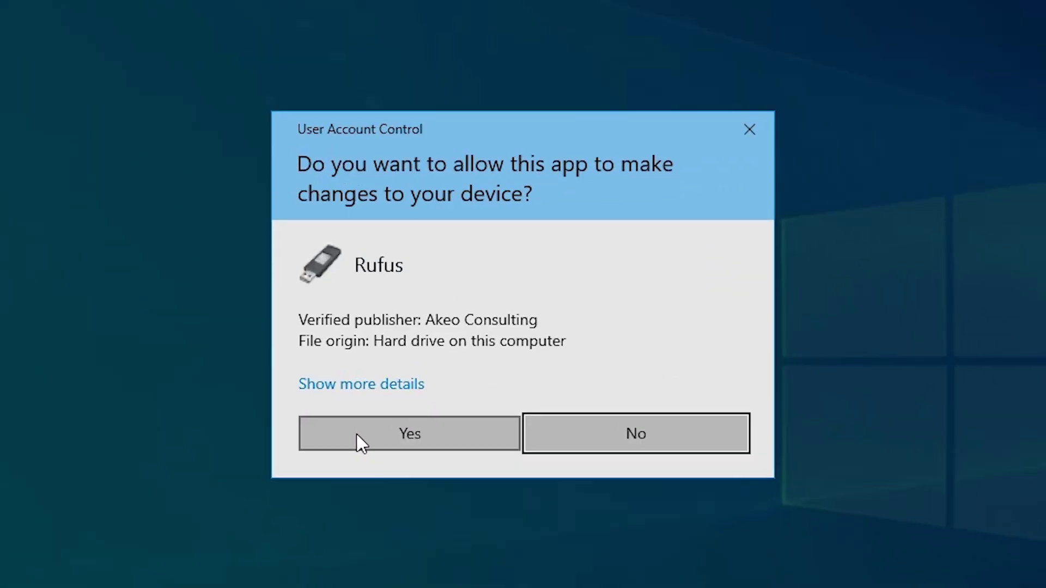
{"action": "left_click", "coordinate": [440, 366]}
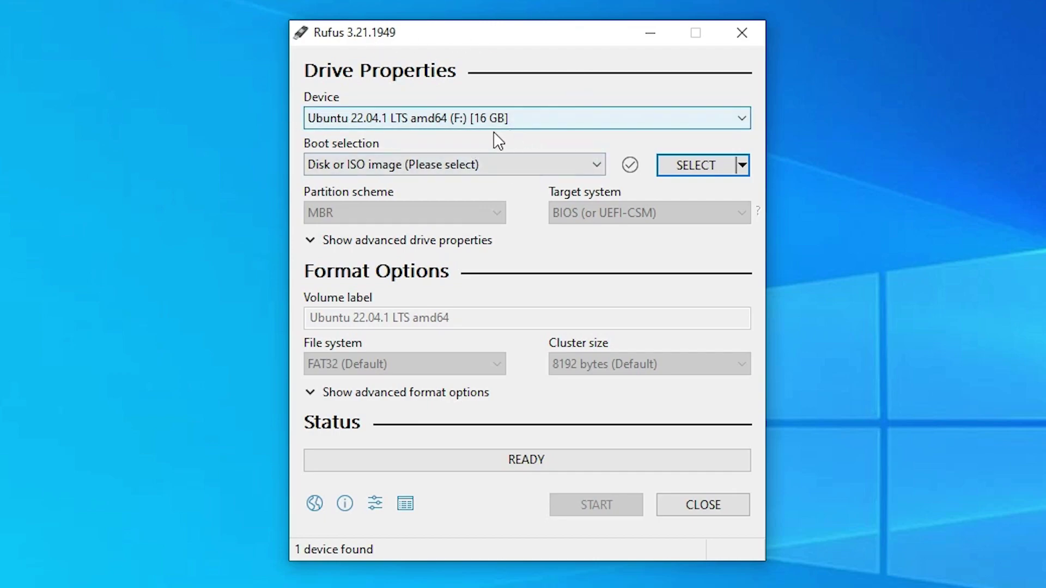
{"action": "left_click", "coordinate": [539, 118]}
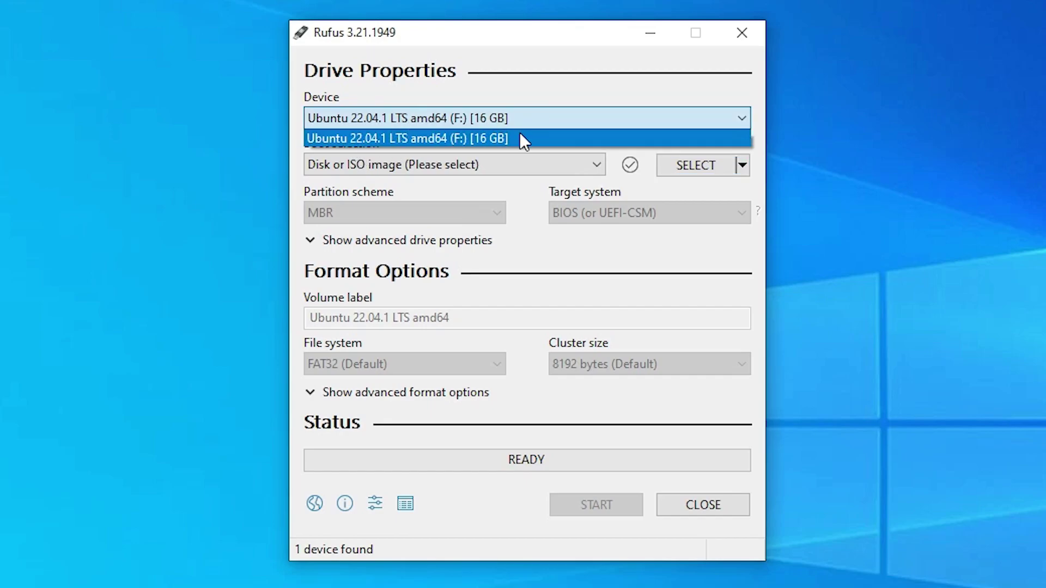
{"action": "left_click", "coordinate": [504, 139]}
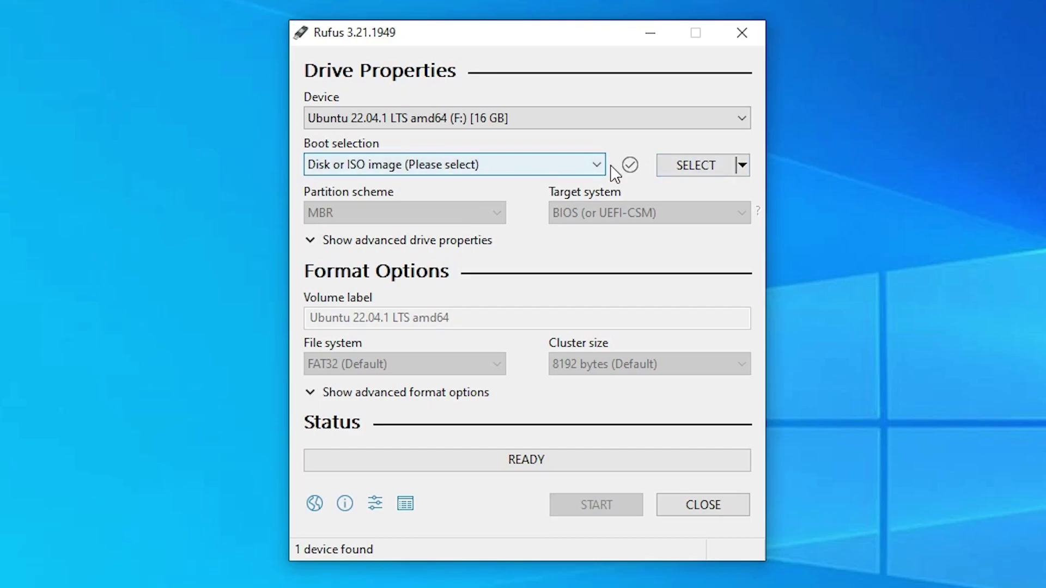
Choose ubuntu-22.04.1-desktop-amd64.iso from the Desktop as the boot image.
{"action": "left_click", "coordinate": [697, 164]}
{"action": "left_click", "coordinate": [380, 203]}
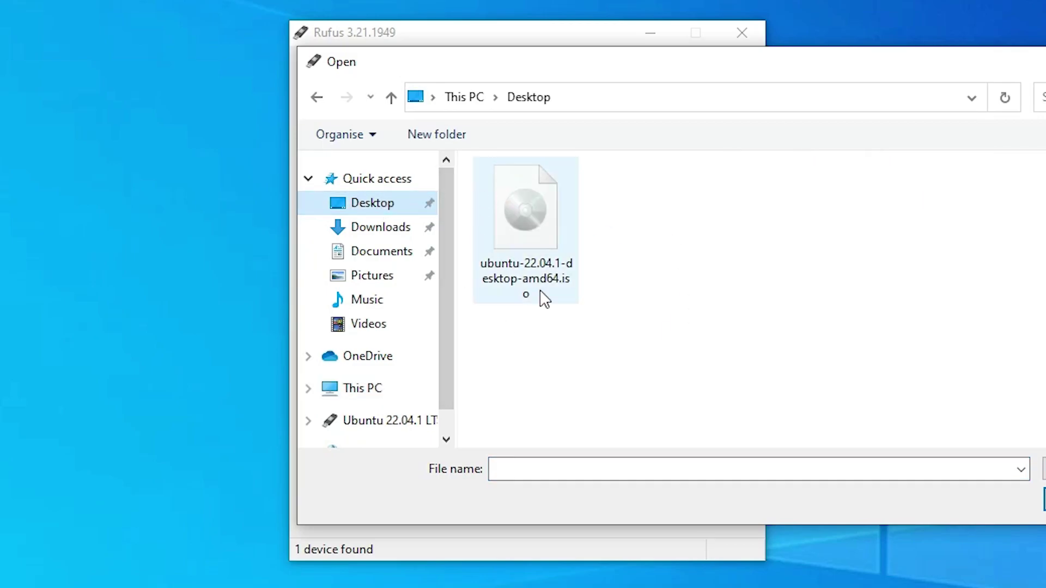
{"action": "double_click", "coordinate": [526, 244]}
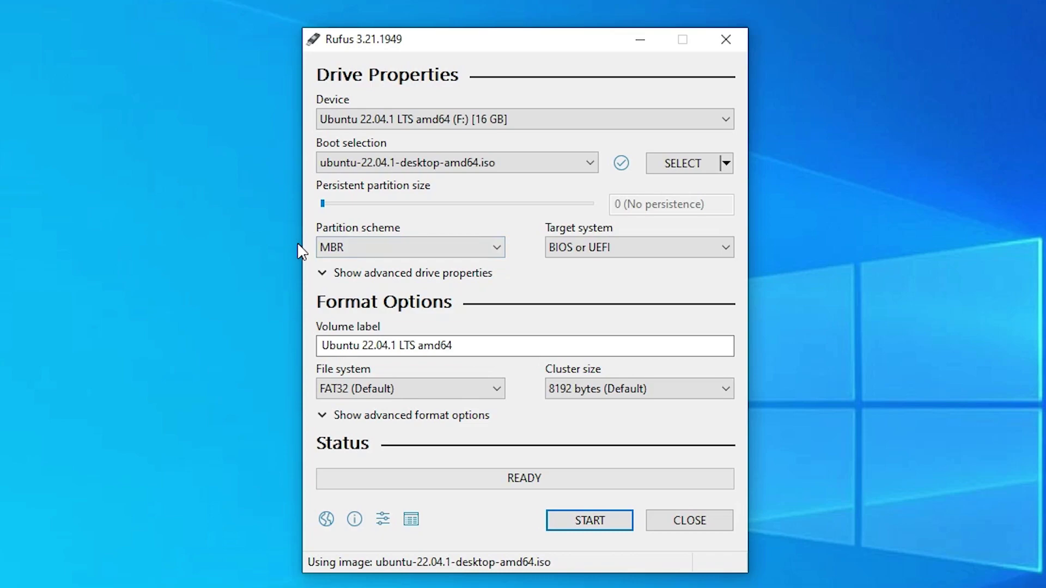
Keep MBR as partition scheme and BIOS or UEFI as target system.
{"action": "left_click", "coordinate": [376, 252]}
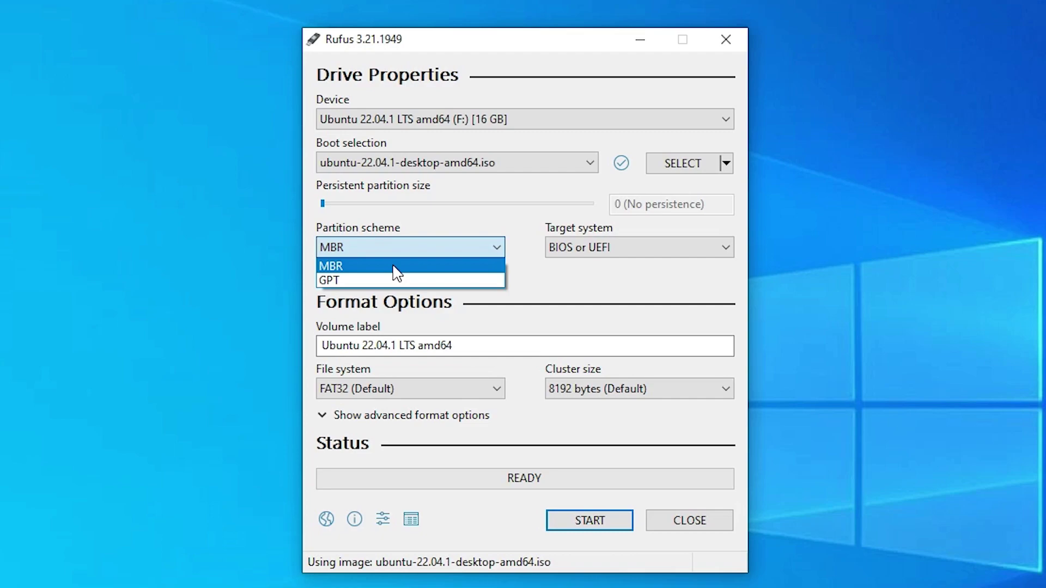
{"action": "left_click", "coordinate": [397, 220]}
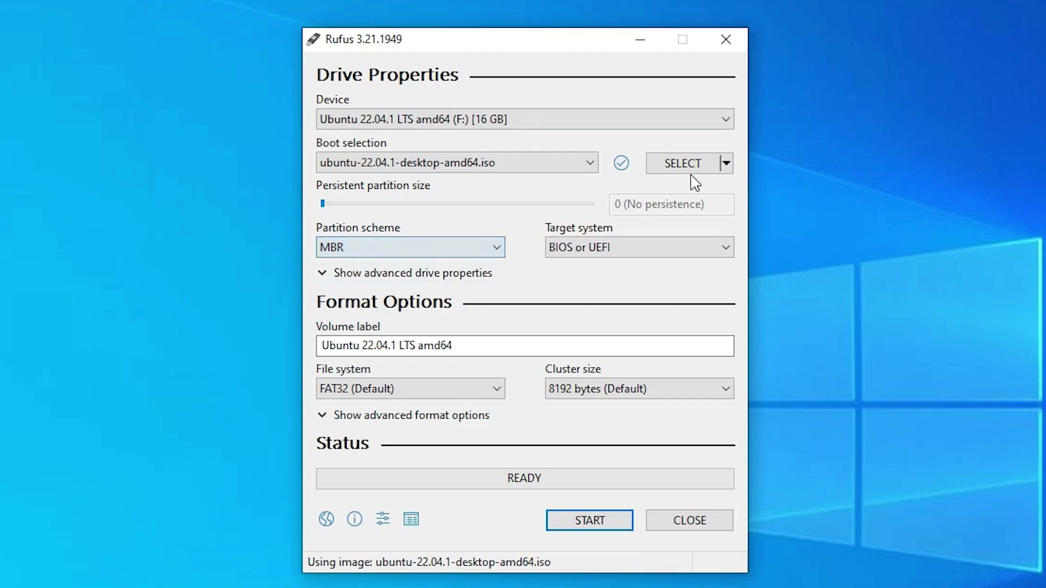
{"action": "left_click", "coordinate": [624, 254]}
{"action": "left_click", "coordinate": [622, 250]}
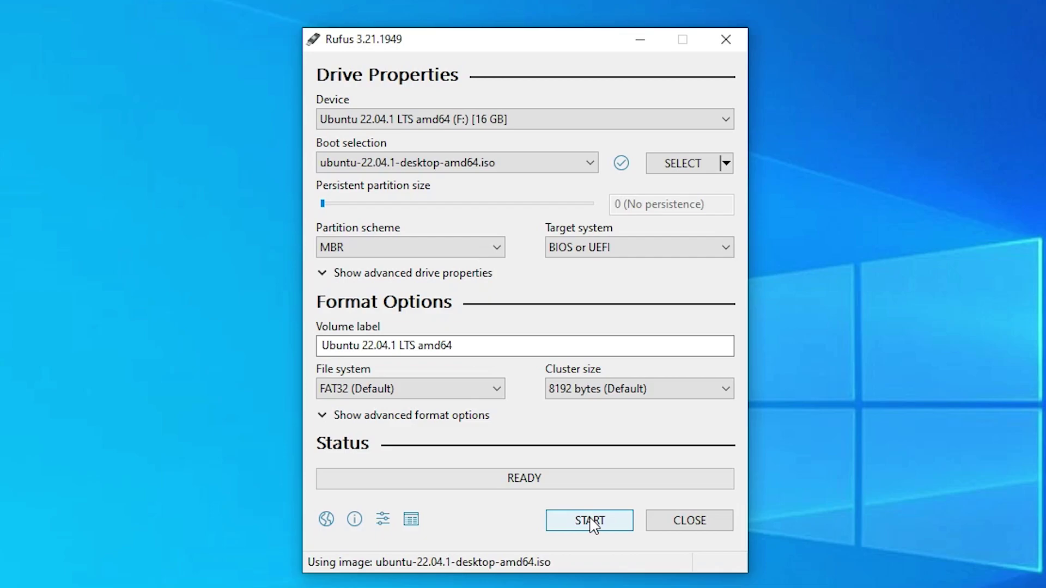
Write the ISO in ISO Image mode, accept the data-loss warning, and close Rufus when READY.
{"action": "left_click", "coordinate": [590, 519]}
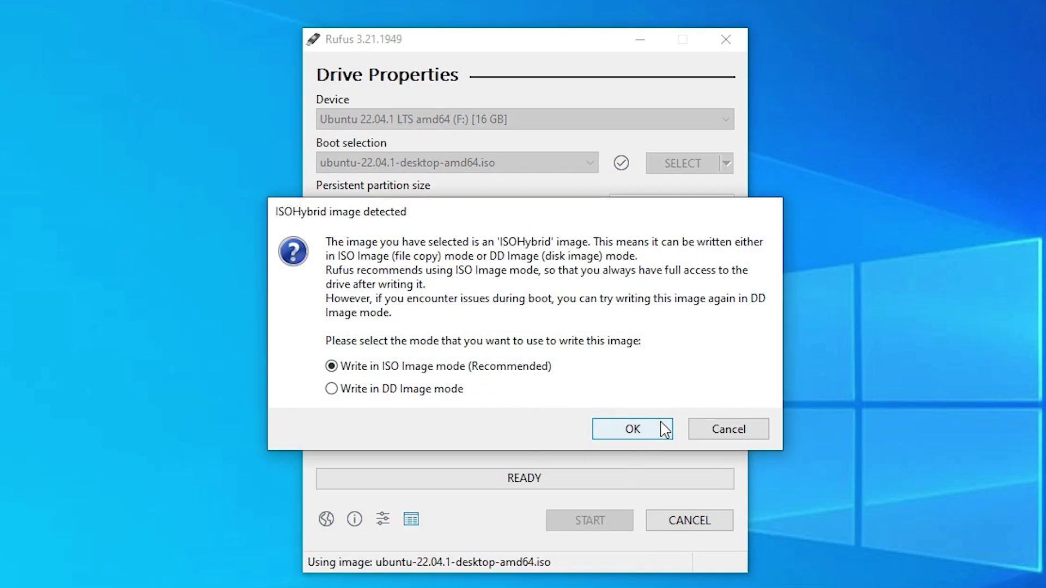
{"action": "left_click", "coordinate": [665, 429]}
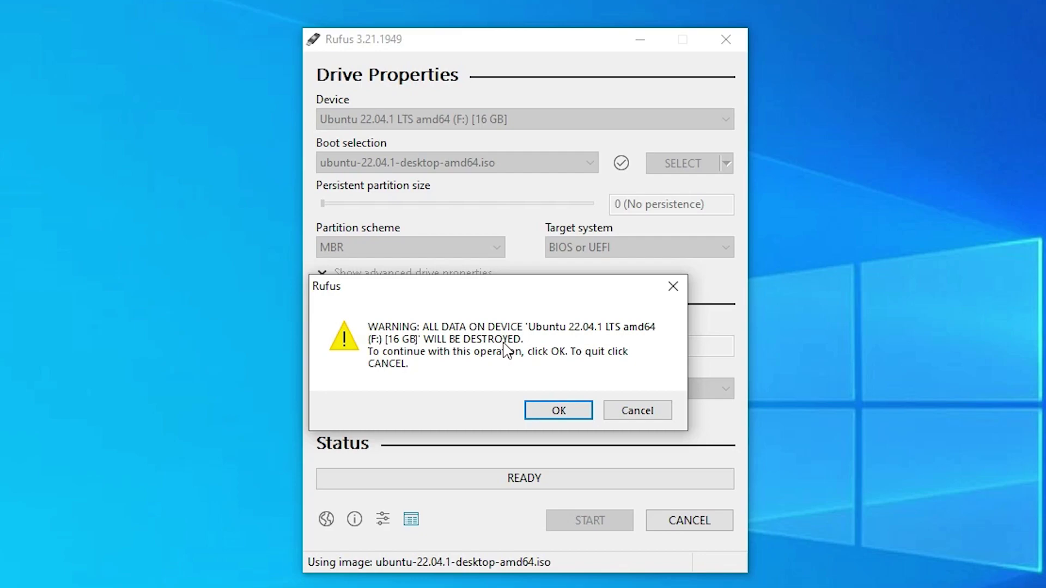
{"action": "left_click", "coordinate": [561, 411]}
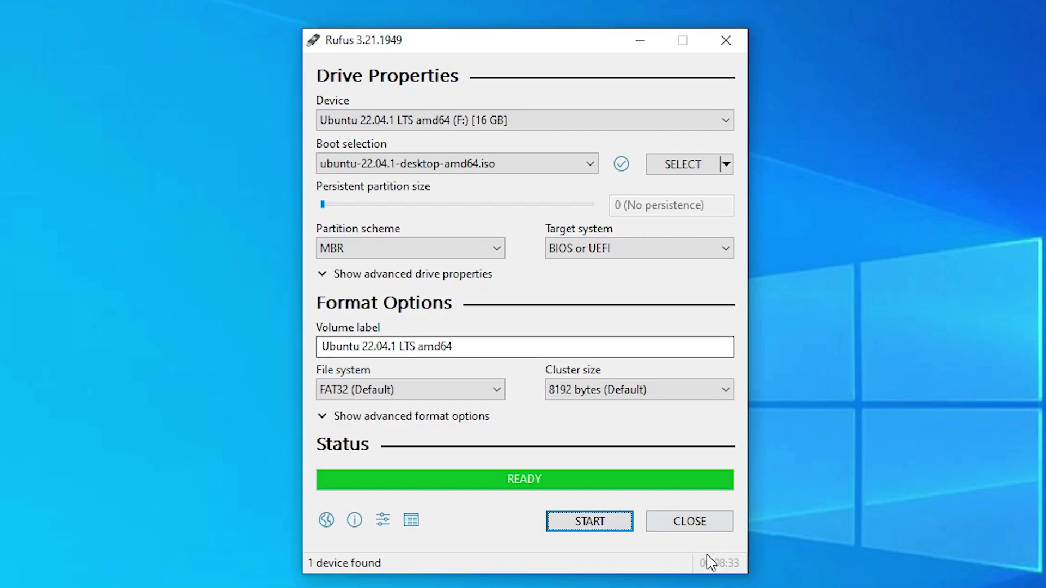
{"action": "left_click", "coordinate": [712, 527]}
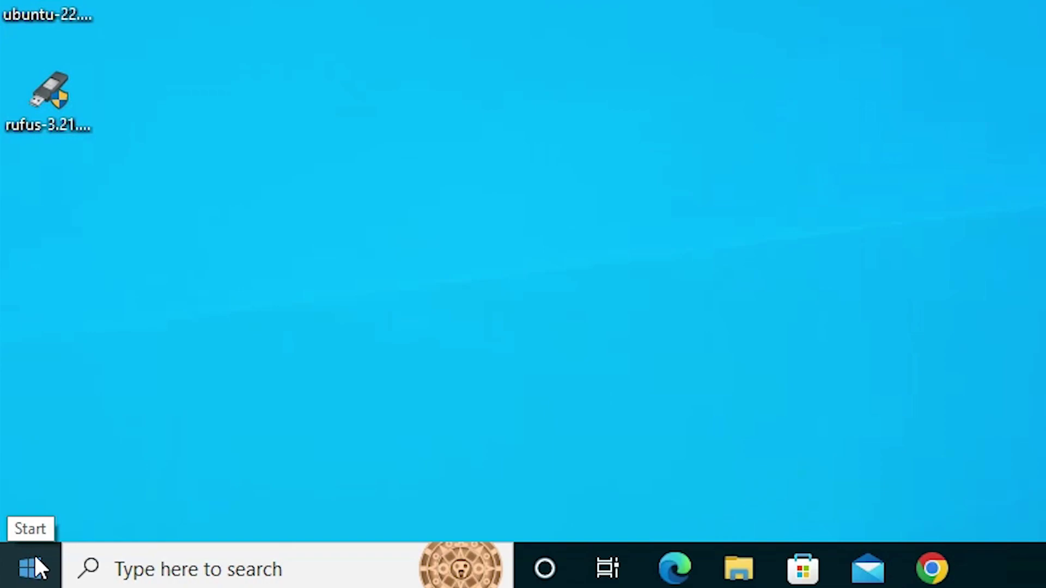
Open Disk Management from the quick-access menu and move and enlarge its window.
{"action": "right_click", "coordinate": [35, 557]}
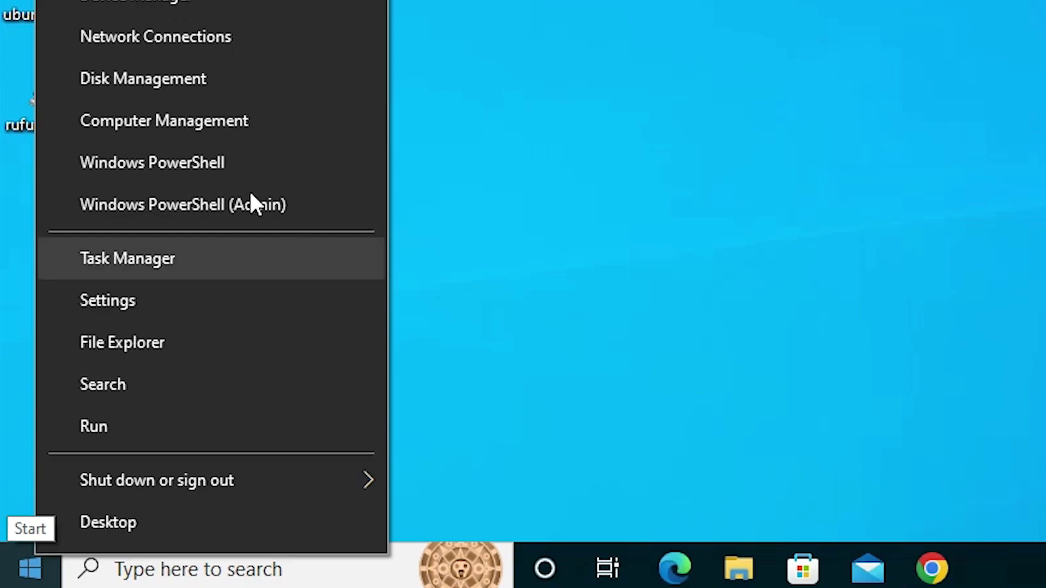
{"action": "left_click", "coordinate": [165, 79]}
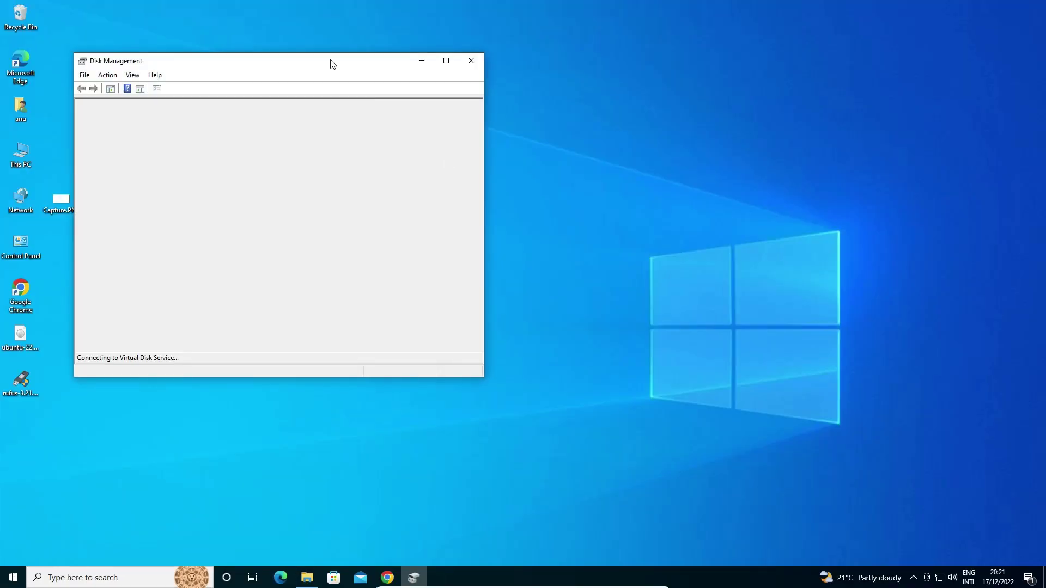
{"action": "left_click_drag", "start_coordinate": [331, 63], "coordinate": [553, 109]}
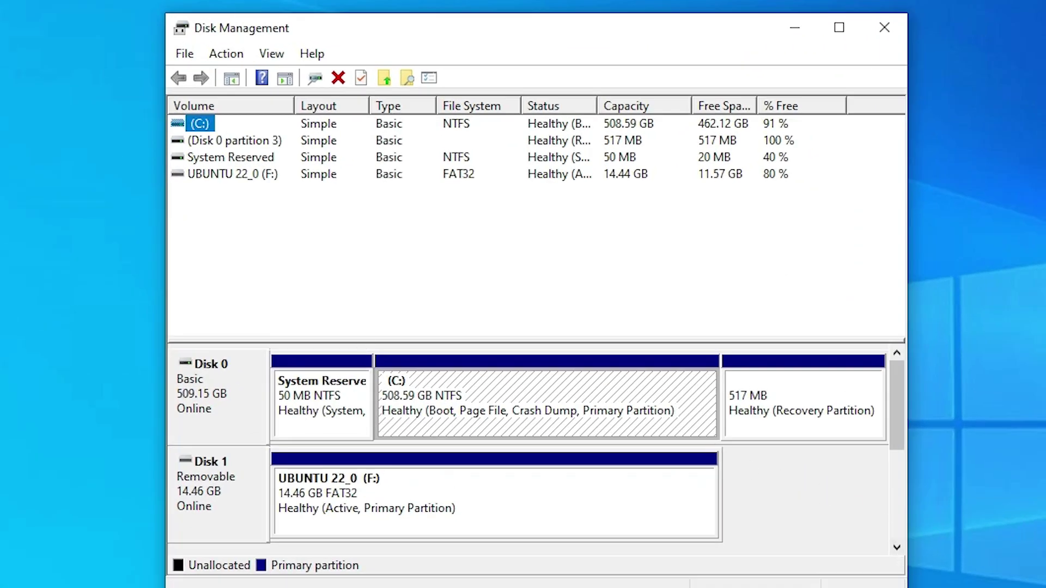
{"action": "left_click_drag", "start_coordinate": [906, 587], "coordinate": [970, 587]}
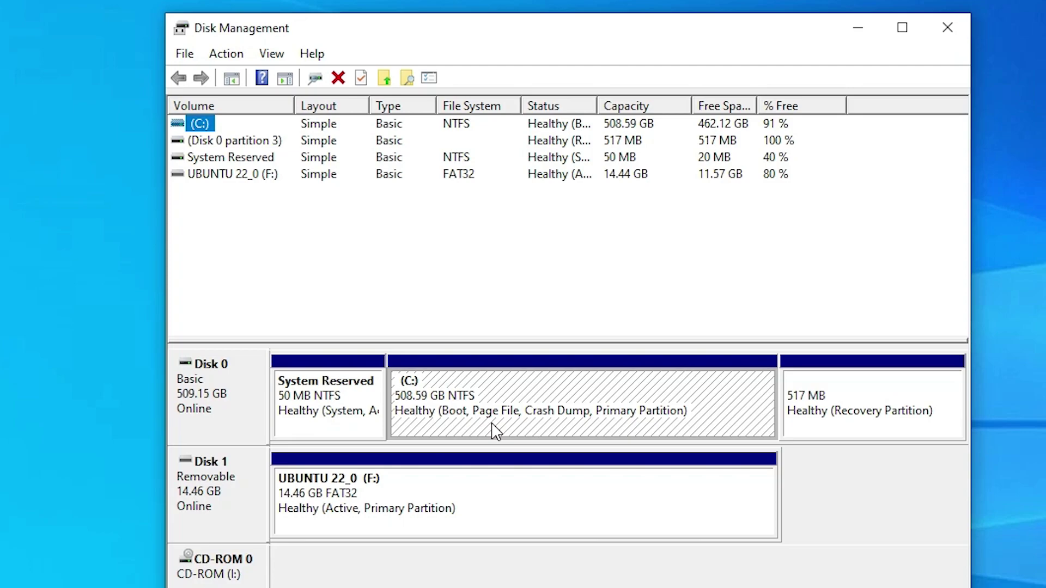
Shrink C: by 100000 MB and select the new 97.66 GB unallocated space.
{"action": "right_click", "coordinate": [539, 406]}
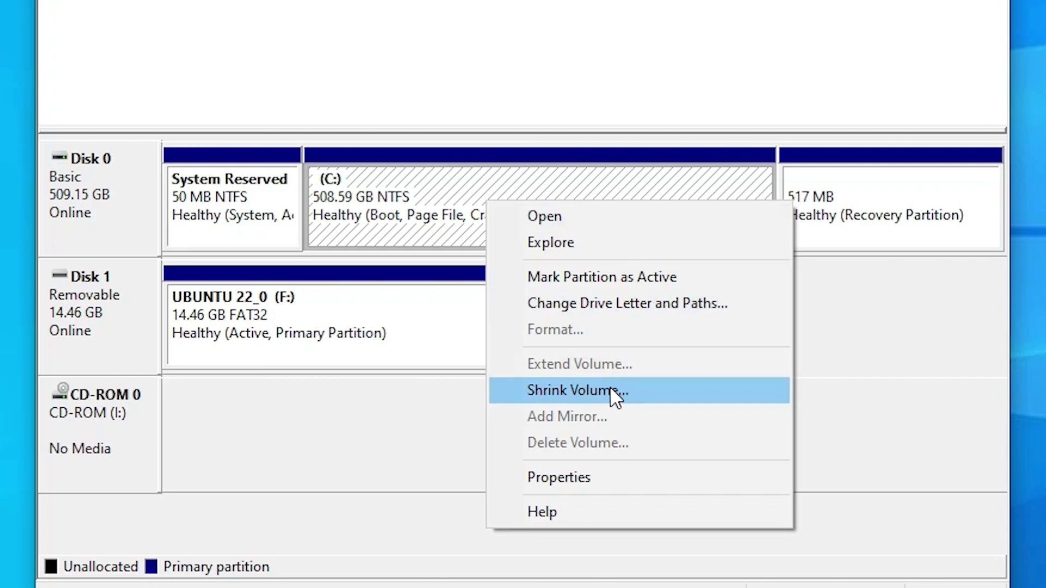
{"action": "left_click", "coordinate": [611, 389]}
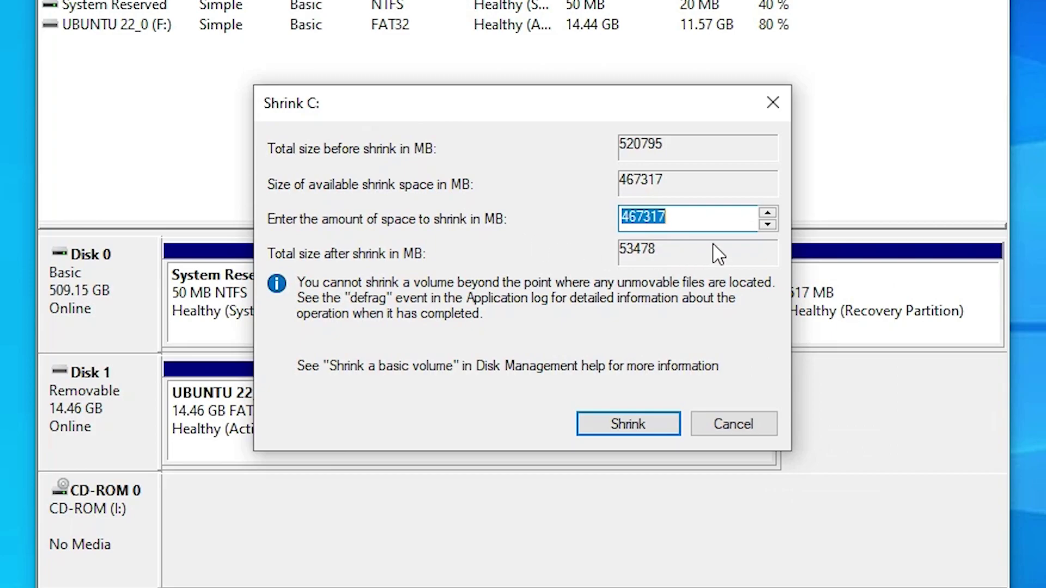
{"action": "type", "text": "100000"}
{"action": "double_click", "coordinate": [624, 218]}
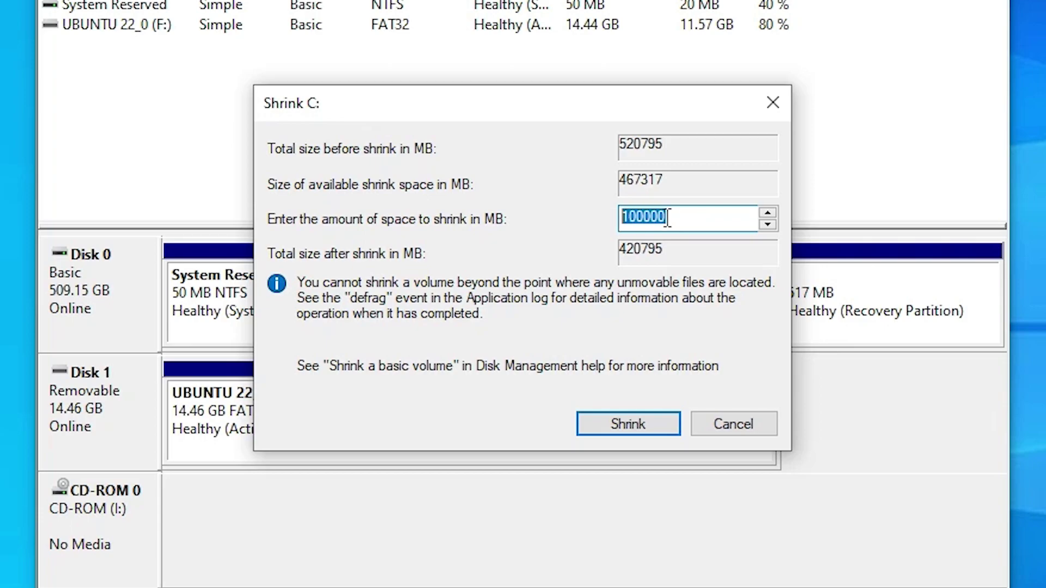
{"action": "left_click", "coordinate": [674, 220]}
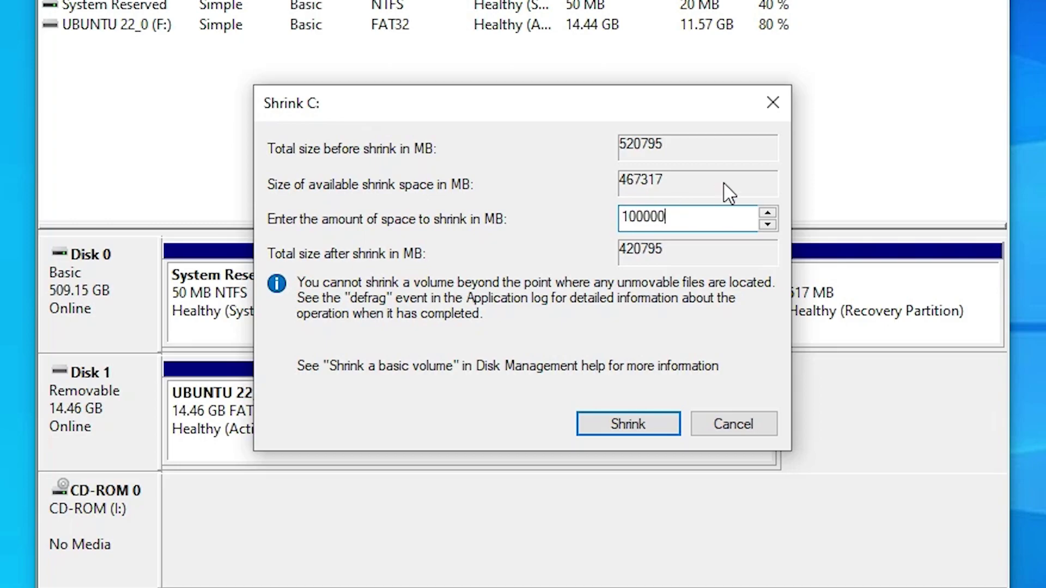
{"action": "left_click_drag", "start_coordinate": [672, 215], "coordinate": [588, 210]}
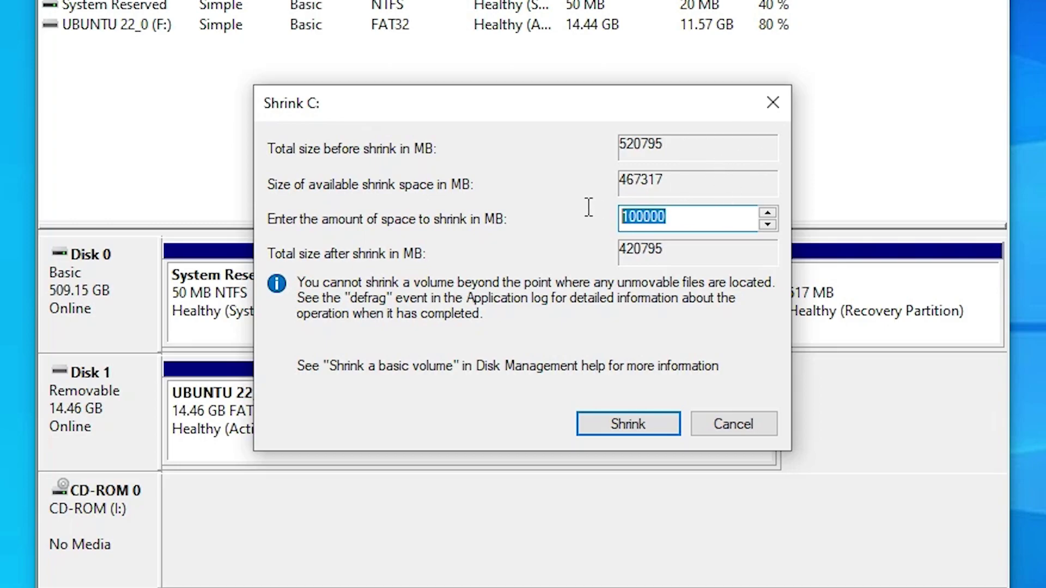
{"action": "left_click", "coordinate": [646, 423]}
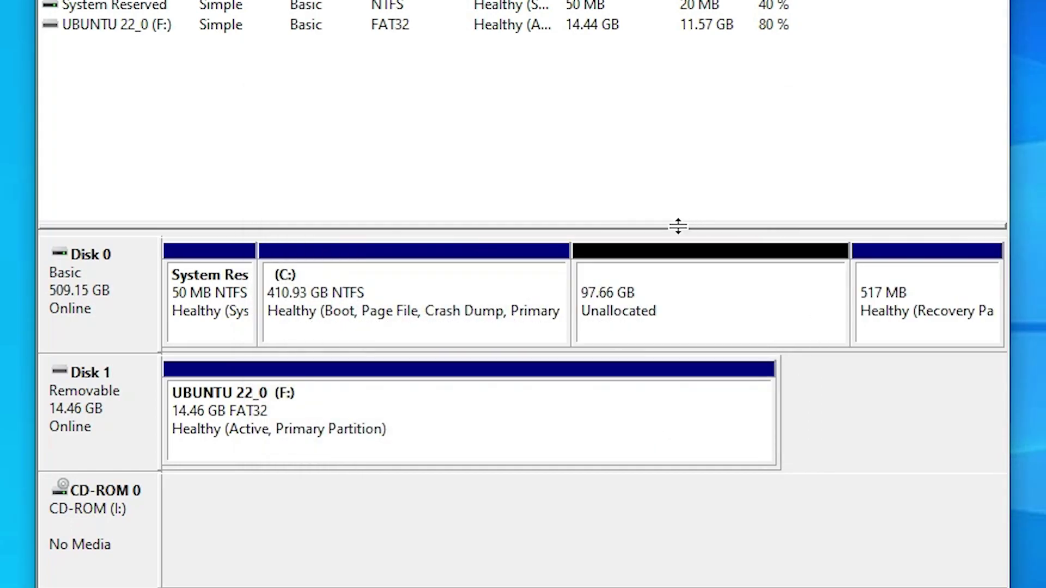
{"action": "left_click", "coordinate": [676, 320]}
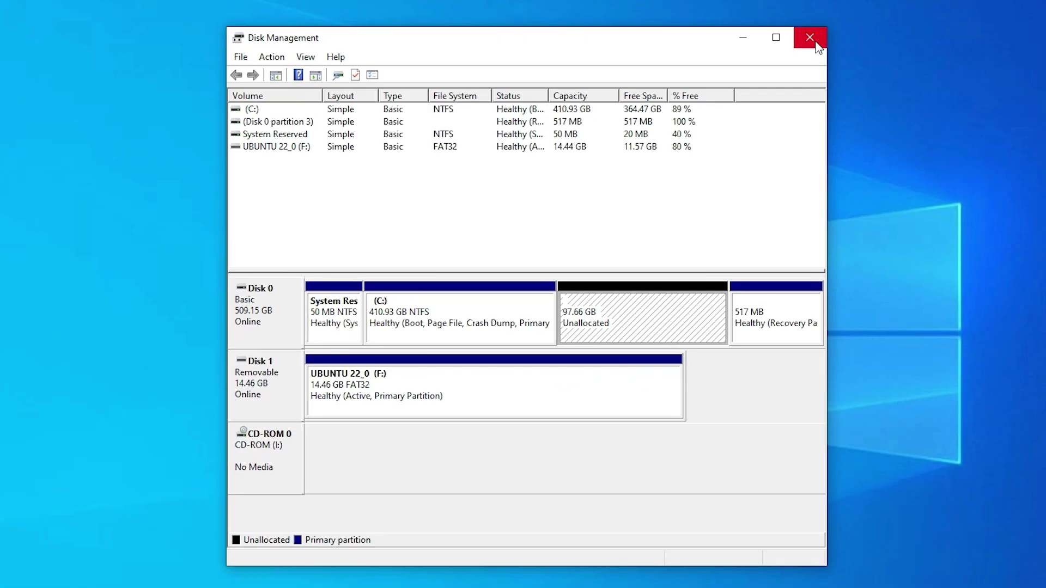
Close Disk Management and restart Windows from the Start menu power options.
{"action": "left_click", "coordinate": [816, 41]}
{"action": "left_click", "coordinate": [13, 578]}
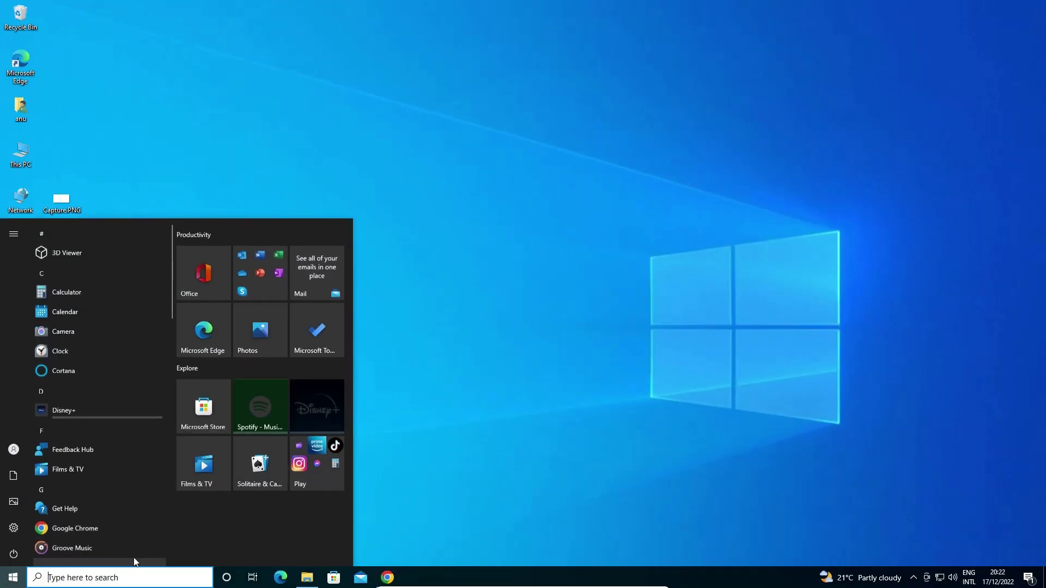
{"action": "left_click", "coordinate": [14, 553]}
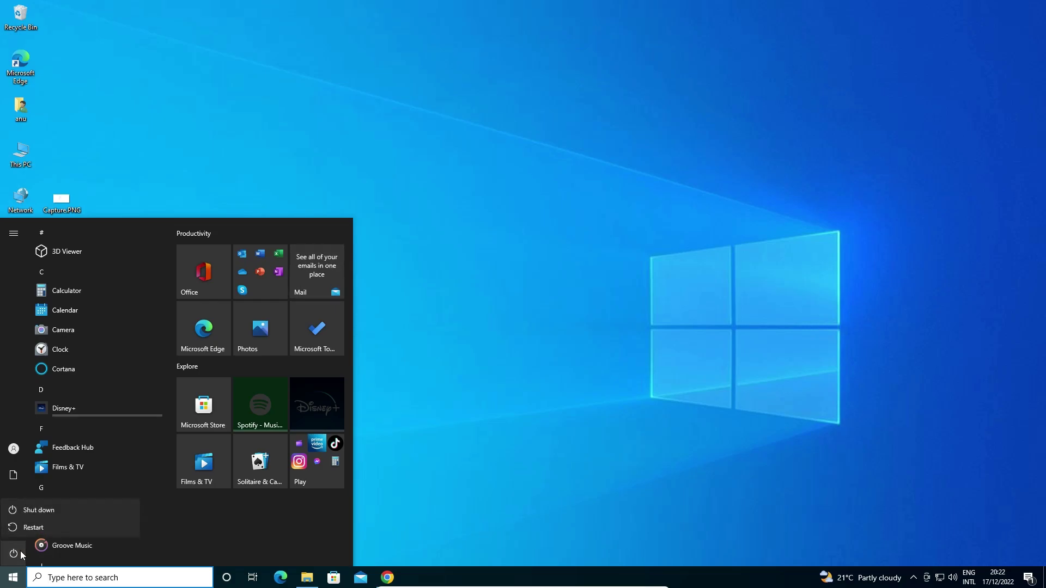
{"action": "left_click", "coordinate": [197, 525]}
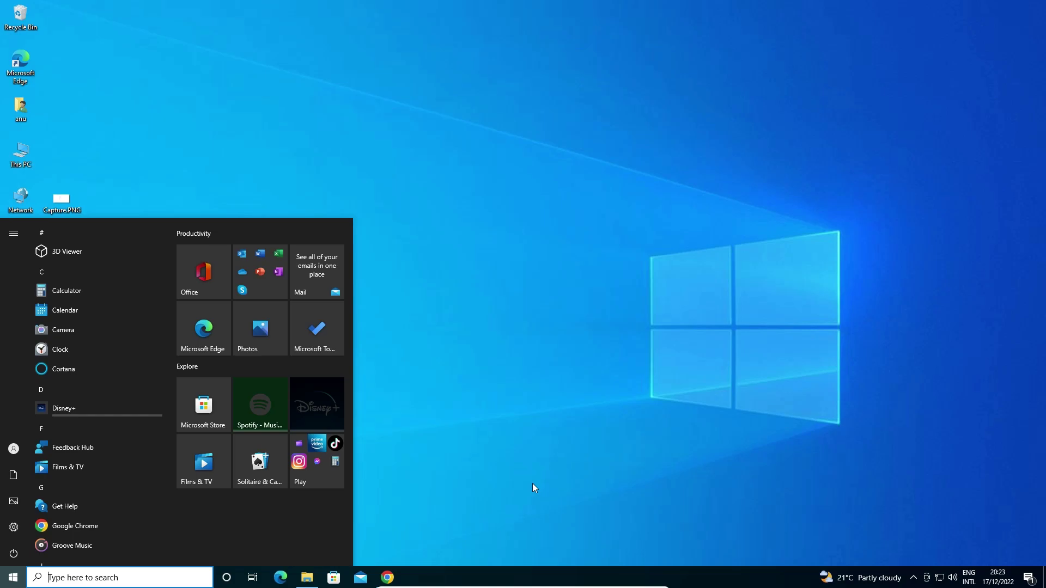
{"action": "left_click", "coordinate": [13, 577]}
{"action": "left_click", "coordinate": [14, 577]}
{"action": "left_click", "coordinate": [14, 553]}
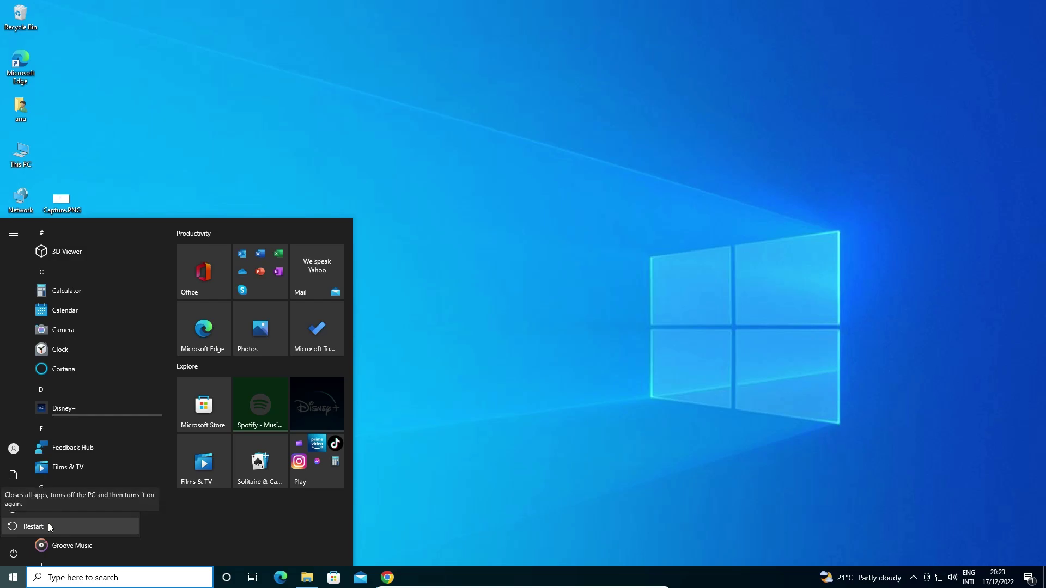
{"action": "left_click", "coordinate": [33, 526]}
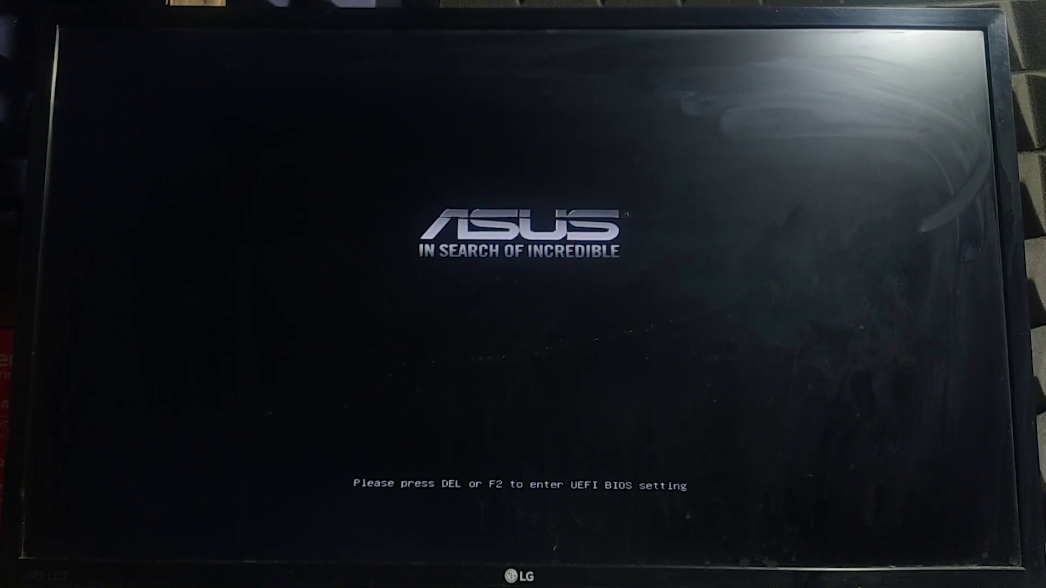
Enter the ASUS UEFI BIOS and boot from 'UEFI: Sony Storage Media PMAP, Partition 1'.
{"action": "key", "text": "Delete"}
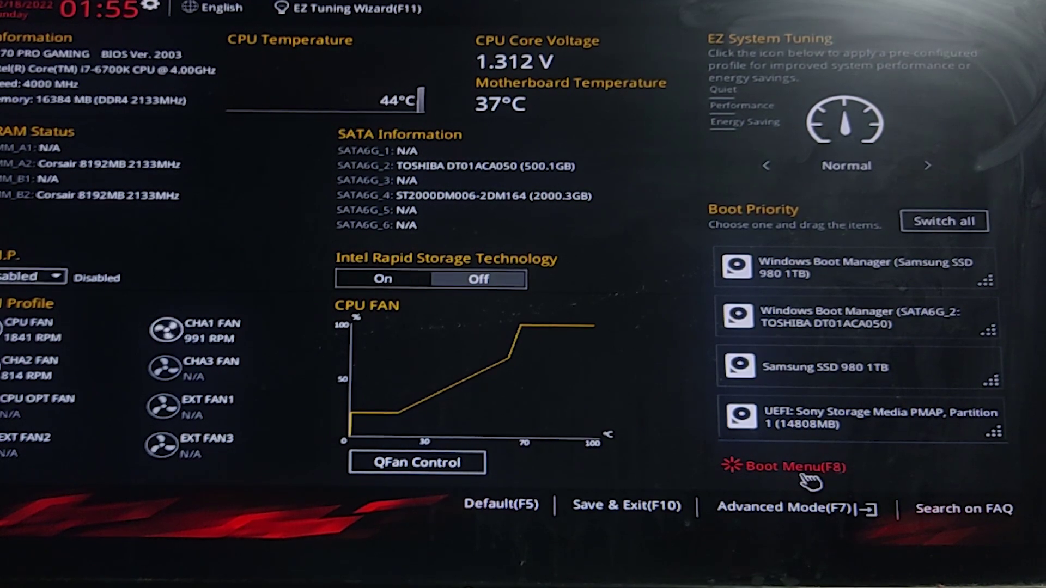
{"action": "left_click", "coordinate": [801, 469]}
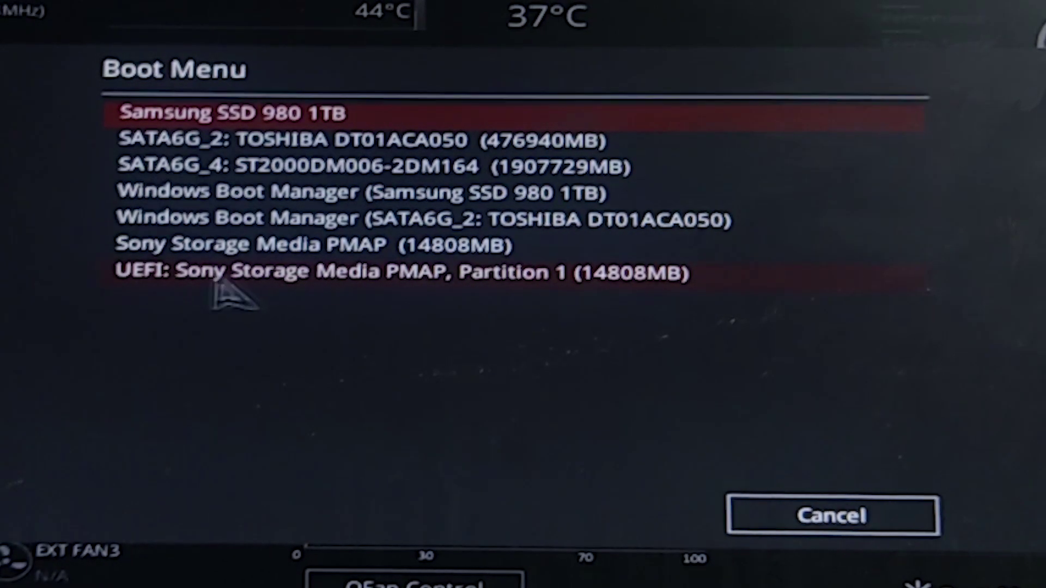
{"action": "left_click", "coordinate": [328, 283]}
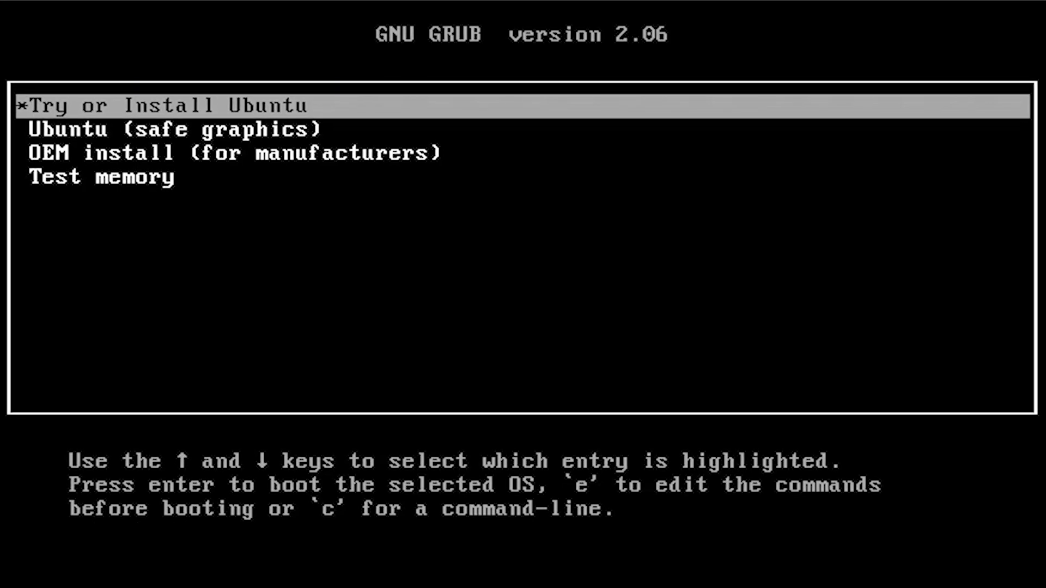
Boot the 'Try or Install Ubuntu' entry from the GRUB menu.
{"action": "key", "text": "Down"}
{"action": "key", "text": "Down"}
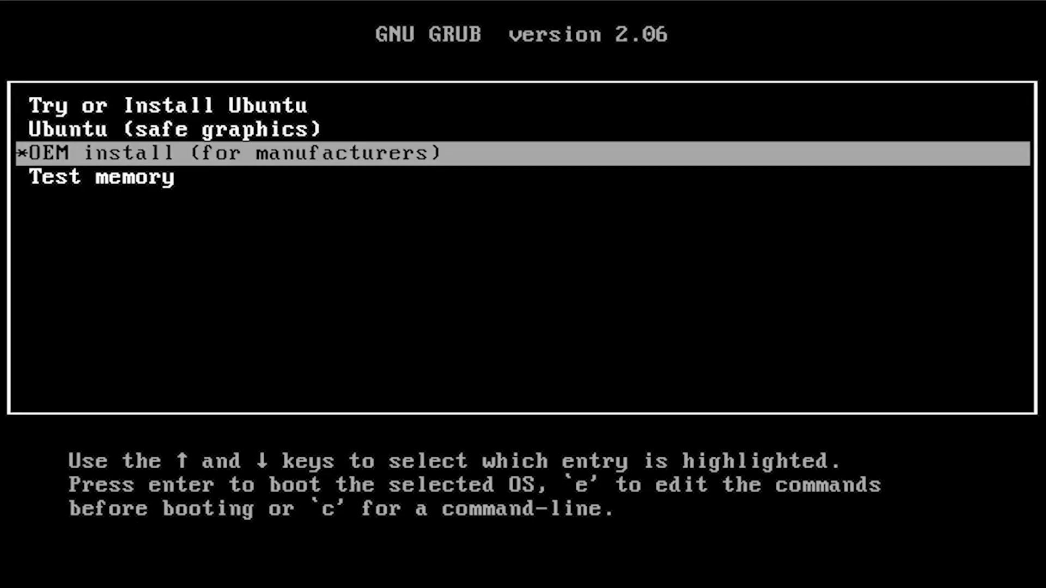
{"action": "key", "text": "Up"}
{"action": "key", "text": "Up"}
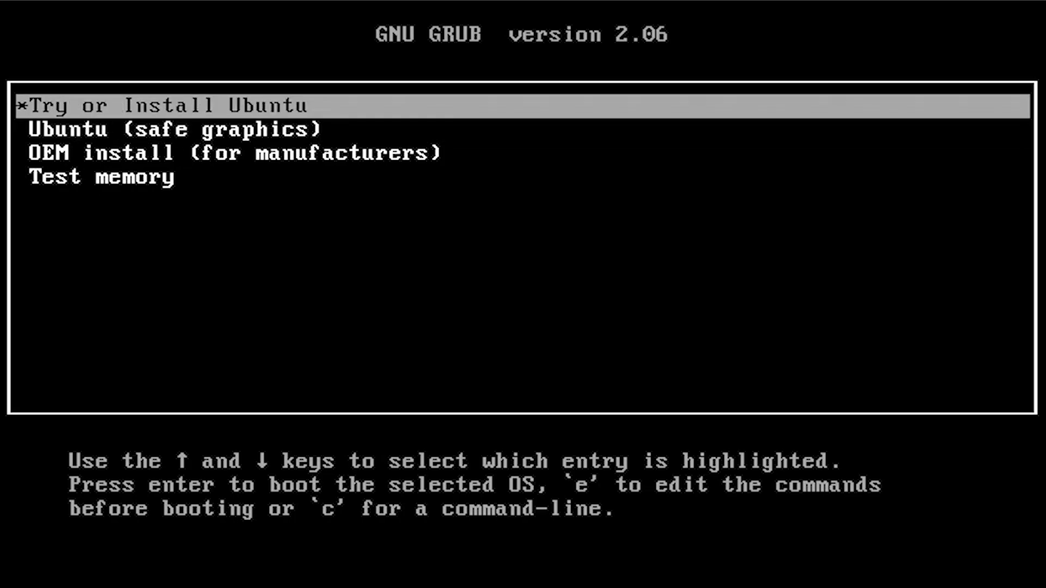
{"action": "key", "text": "Return"}
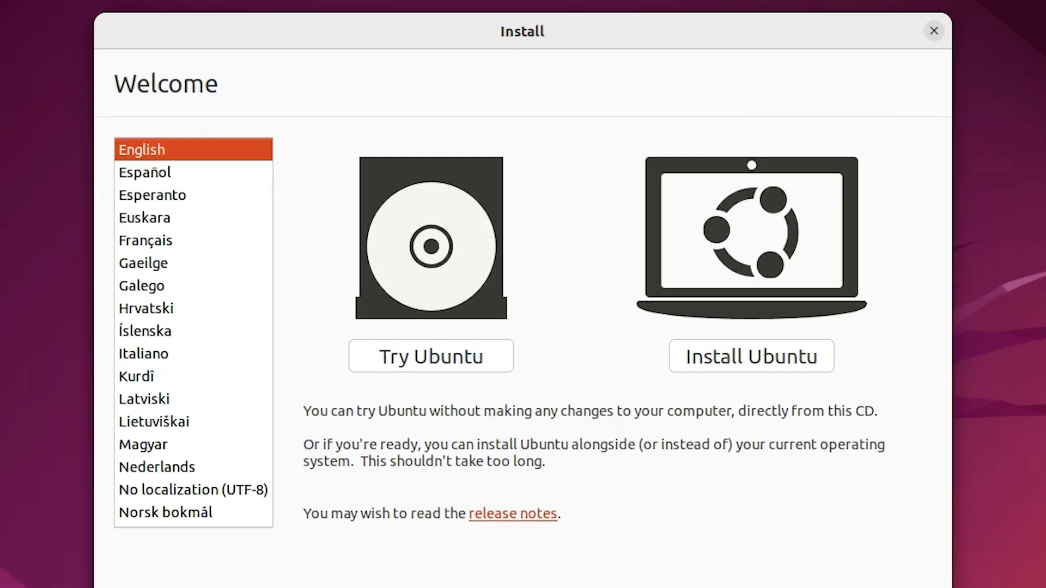
Choose Install Ubuntu, keep the English (US) keyboard, and disable downloading updates while installing.
{"action": "left_click", "coordinate": [728, 366]}
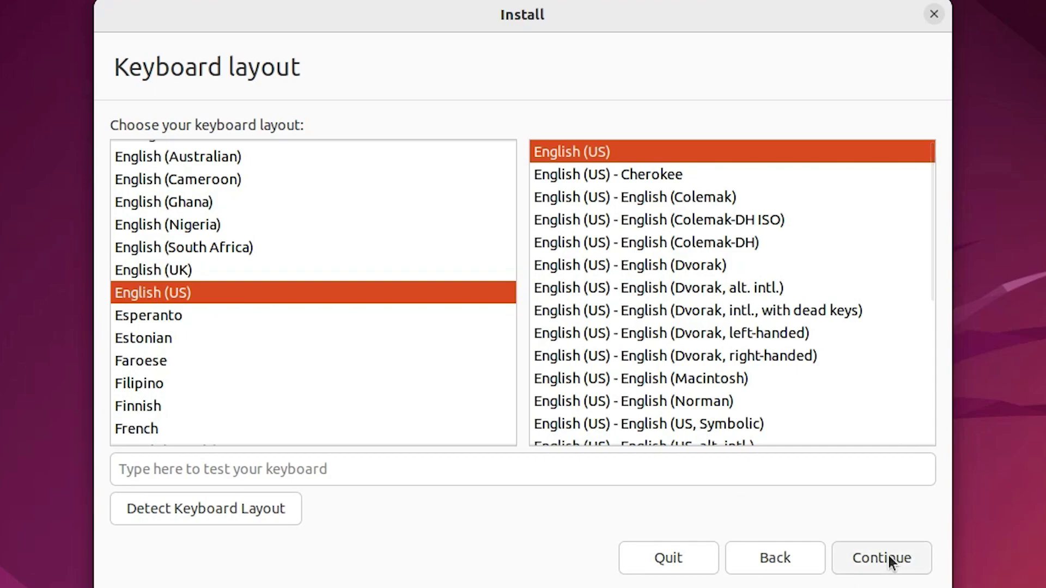
{"action": "left_click", "coordinate": [846, 565]}
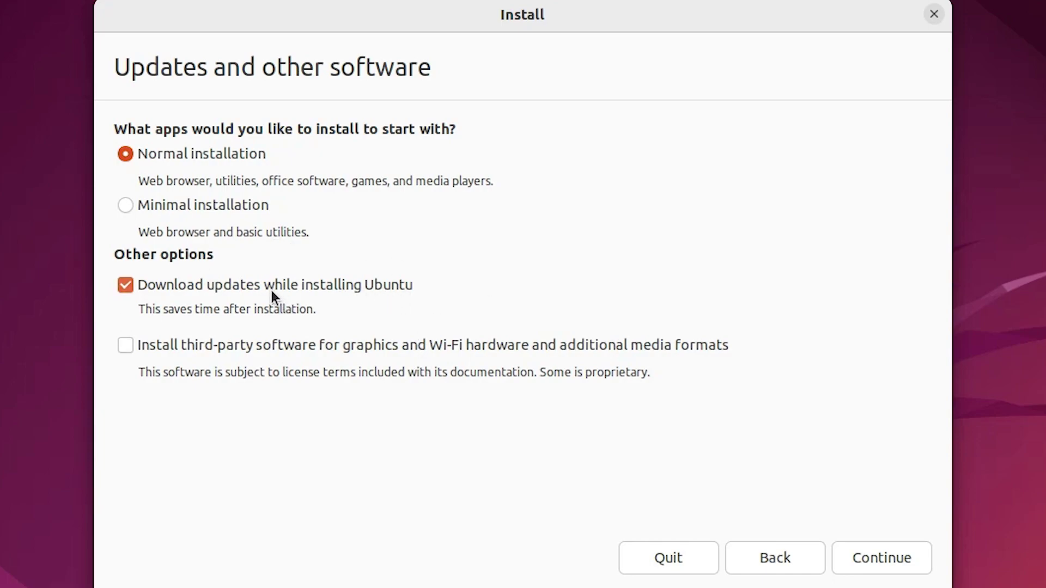
{"action": "left_click", "coordinate": [161, 288]}
{"action": "left_click", "coordinate": [898, 558]}
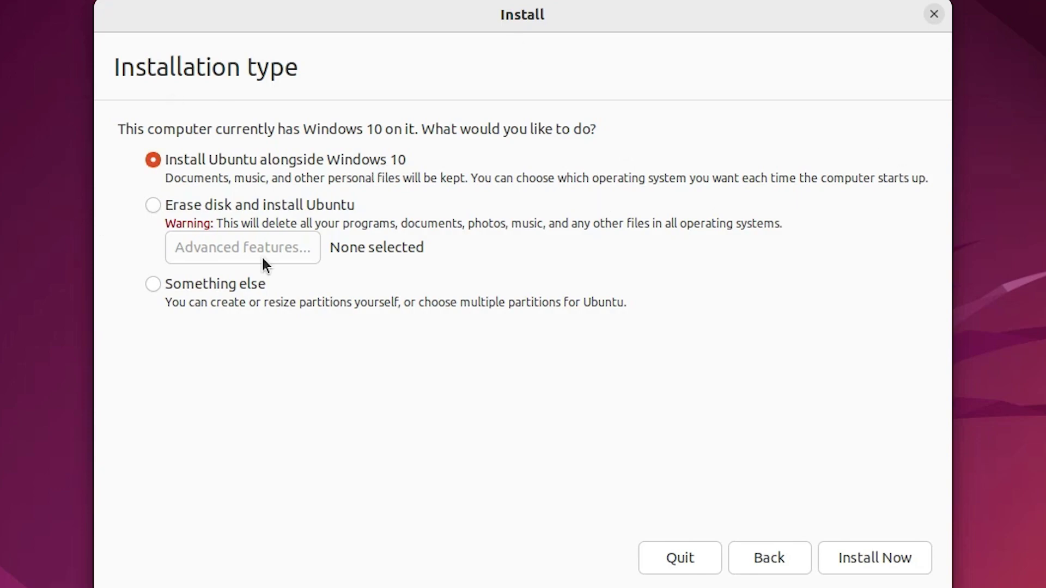
Choose 'Something else' partitioning and select the 104858 MB free space on /dev/sda.
{"action": "left_click", "coordinate": [233, 289]}
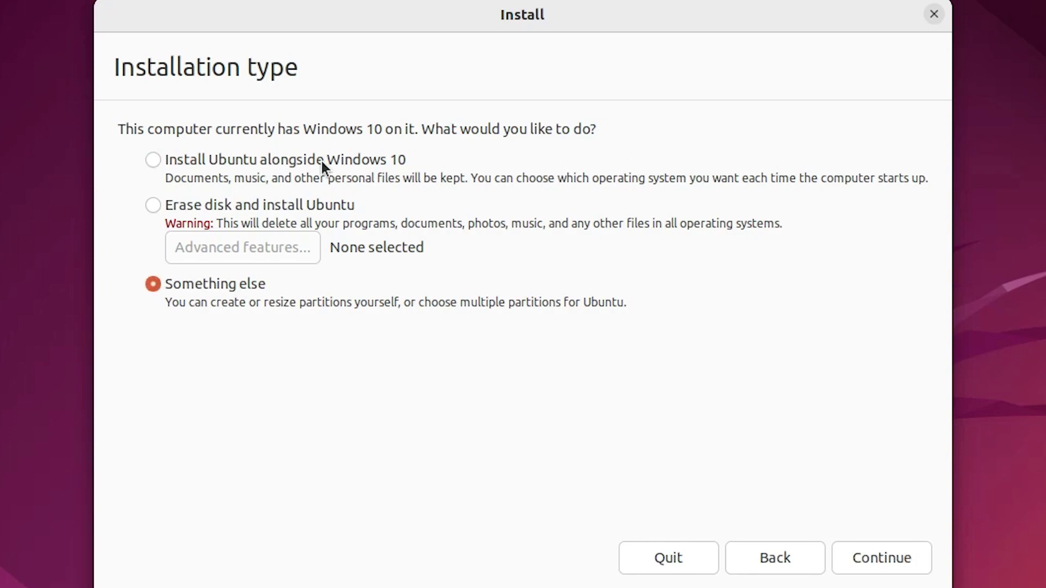
{"action": "left_click", "coordinate": [927, 567]}
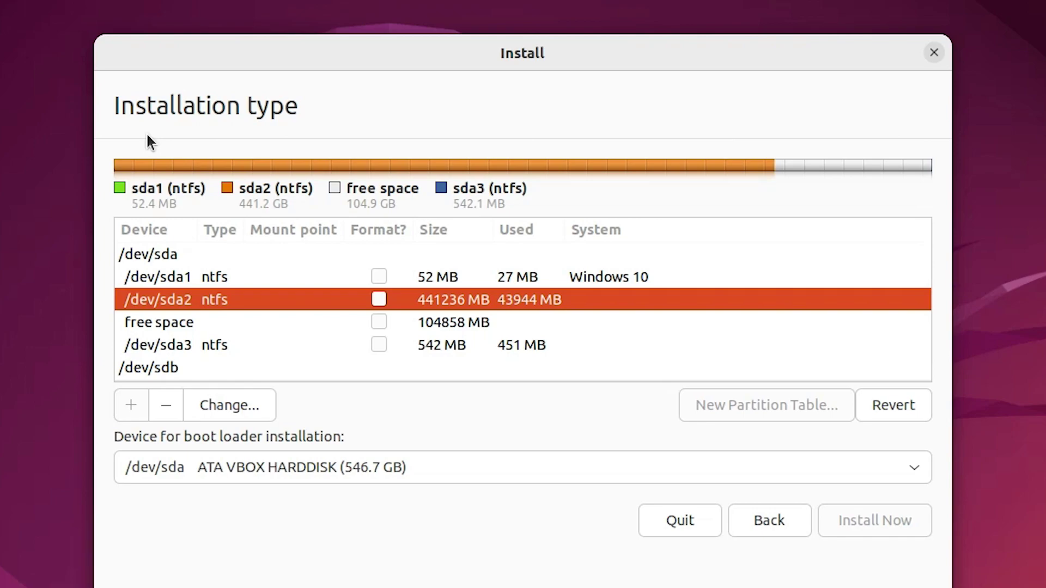
{"action": "left_click", "coordinate": [172, 322]}
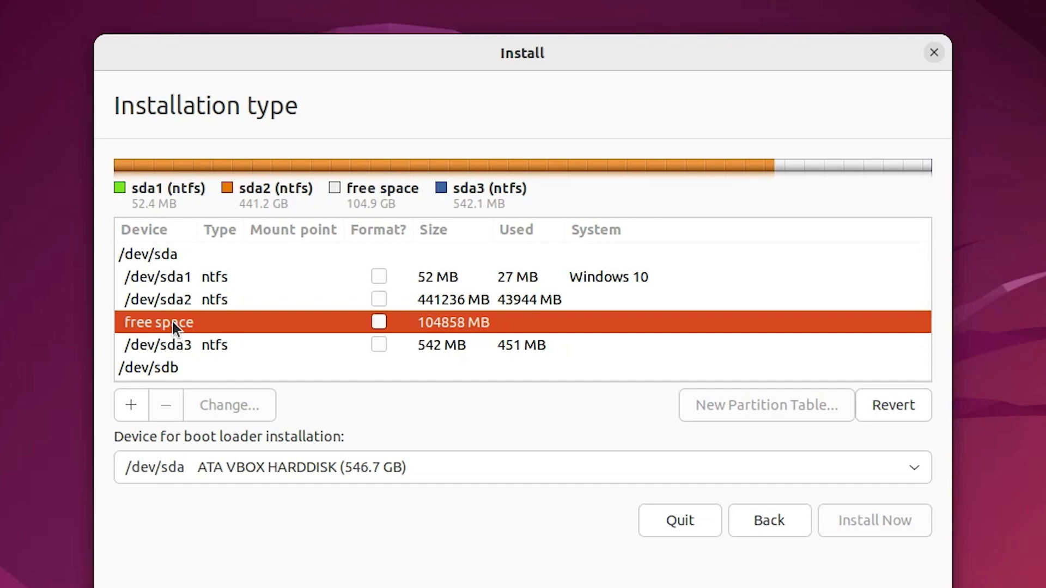
Create /dev/sda5 as a 1059 MB swap area at the beginning of the free space.
{"action": "left_click", "coordinate": [131, 406]}
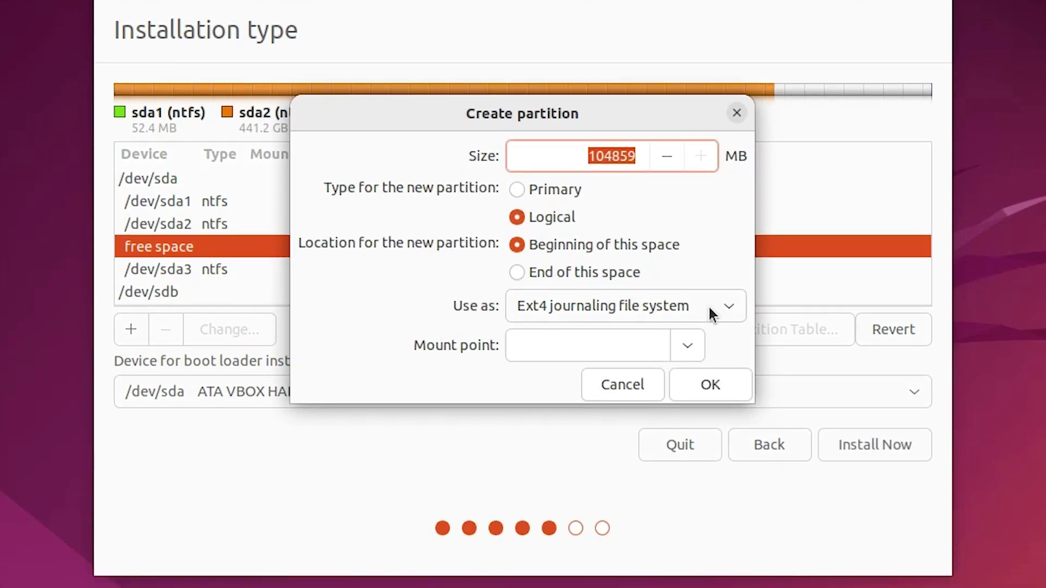
{"action": "left_click", "coordinate": [709, 308]}
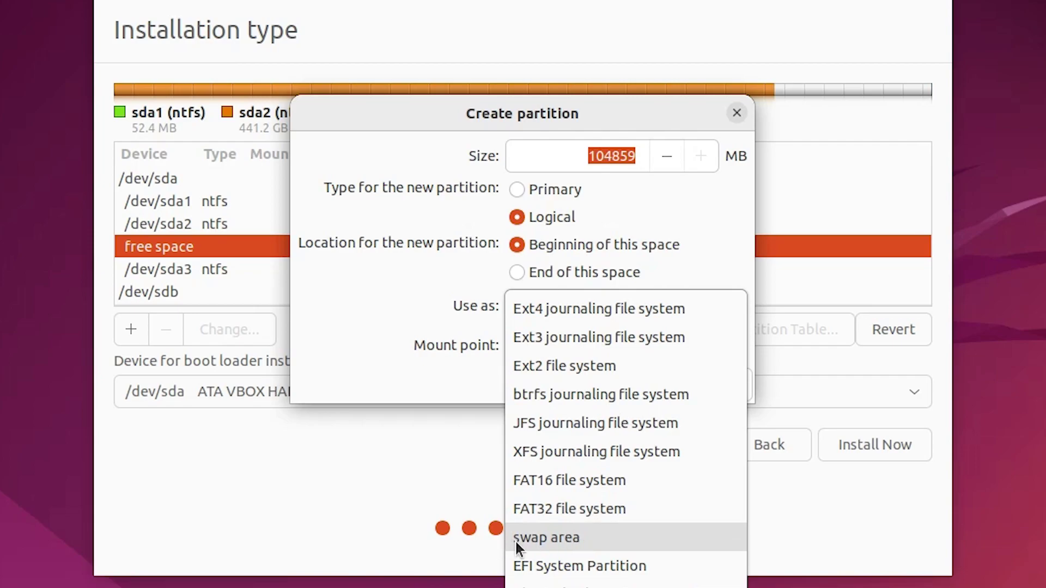
{"action": "left_click", "coordinate": [434, 277]}
{"action": "left_click", "coordinate": [545, 311]}
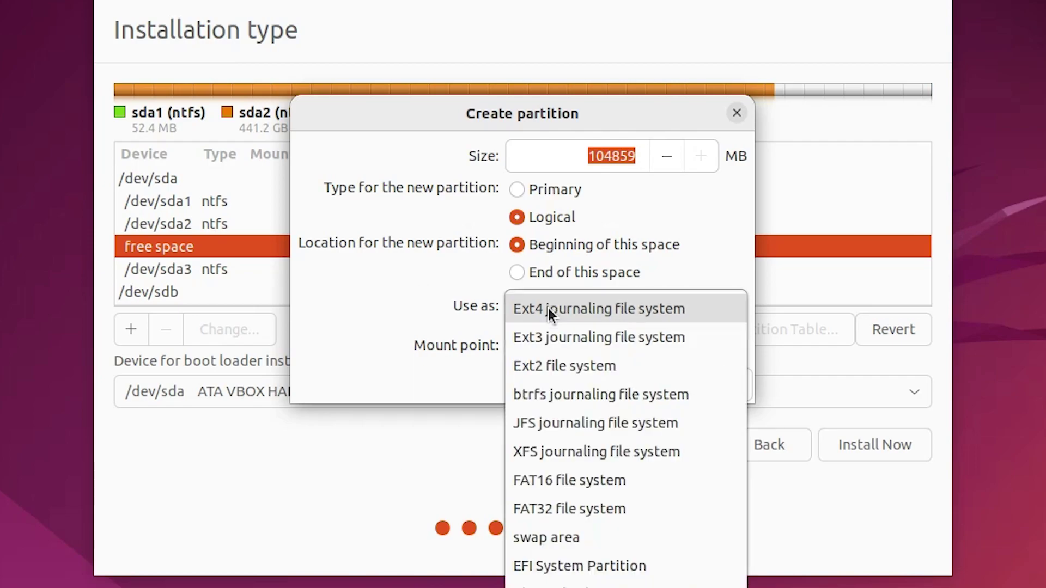
{"action": "left_click", "coordinate": [542, 537]}
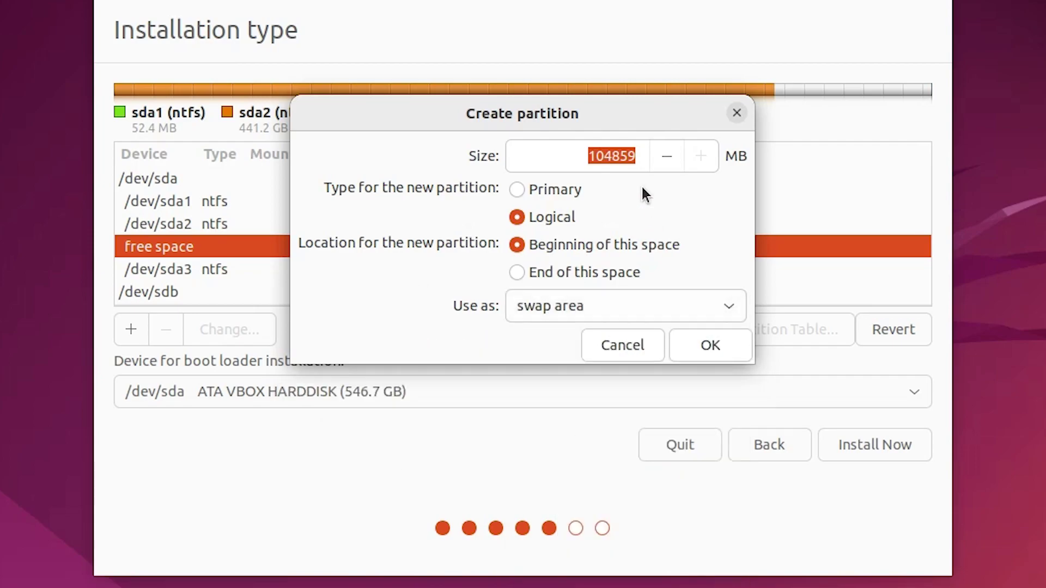
{"action": "left_click", "coordinate": [616, 162]}
{"action": "left_click_drag", "start_coordinate": [616, 162], "coordinate": [604, 180]}
{"action": "type", "text": "10"}
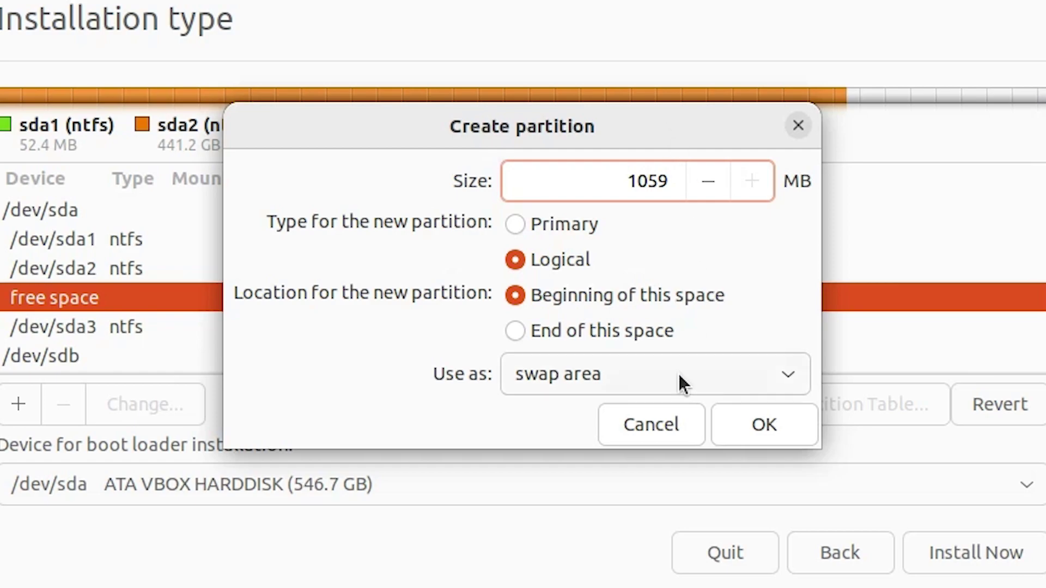
{"action": "left_click", "coordinate": [765, 425]}
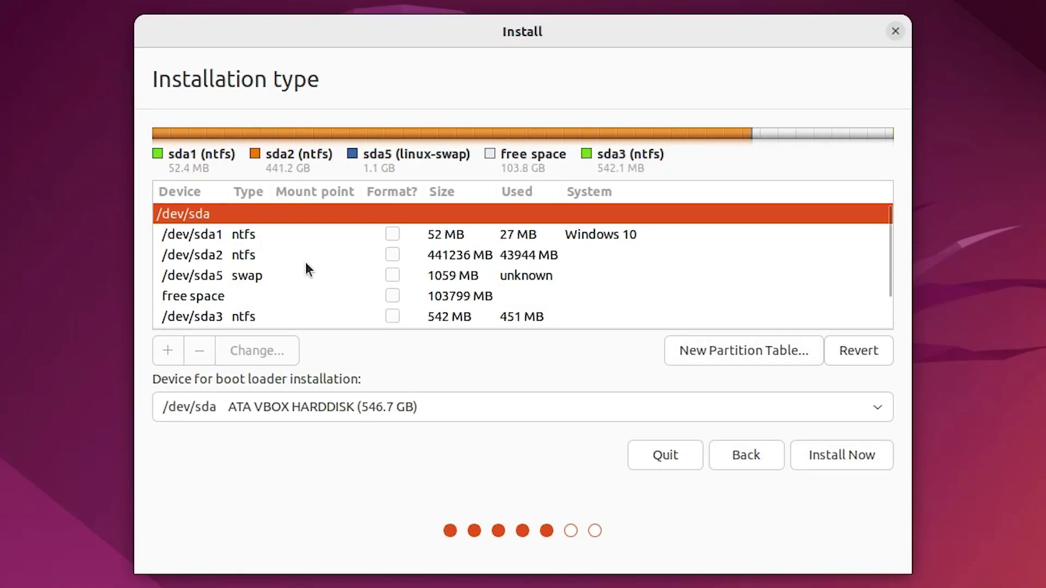
Turn the remaining free space into /dev/sda6, a 103798 MB ext4 partition mounted at /.
{"action": "left_click", "coordinate": [380, 276]}
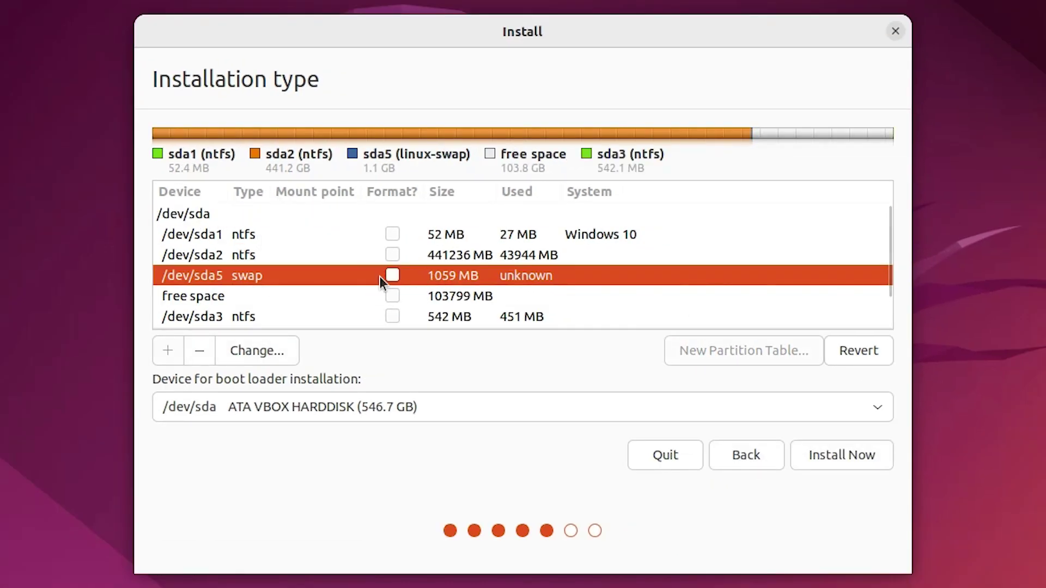
{"action": "left_click", "coordinate": [196, 295]}
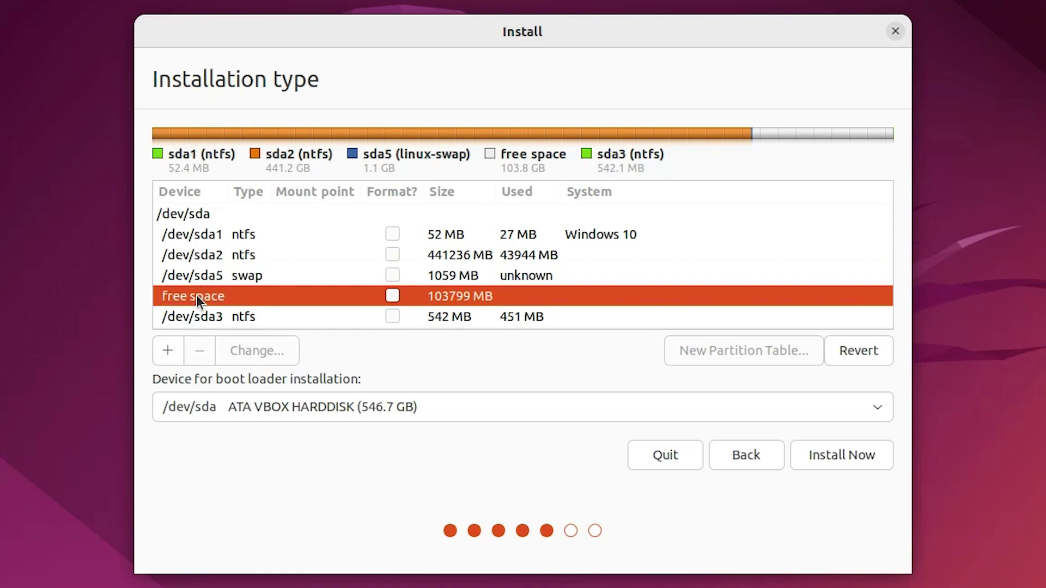
{"action": "left_click", "coordinate": [166, 353]}
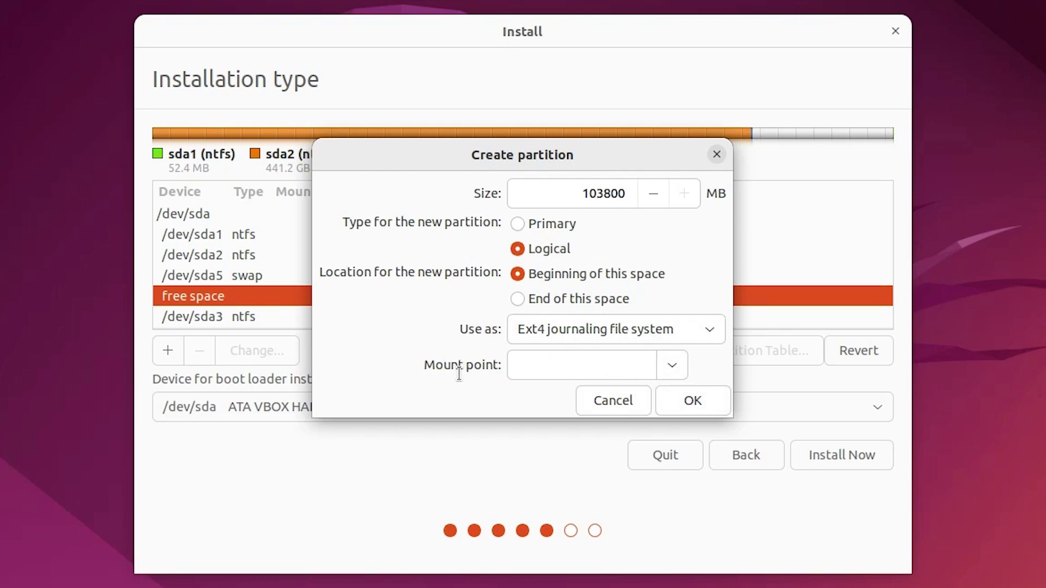
{"action": "left_click", "coordinate": [669, 372]}
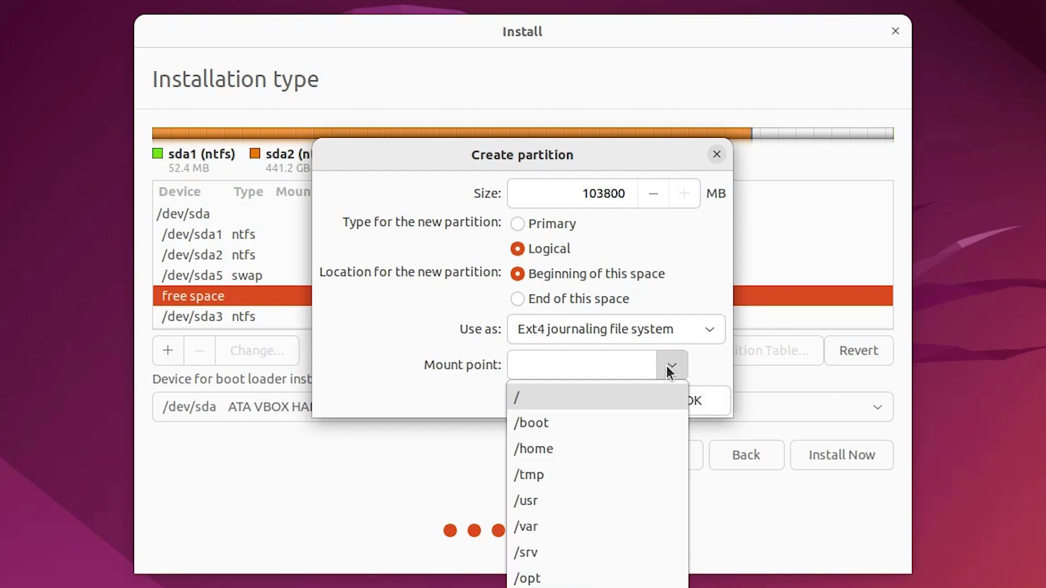
{"action": "left_click", "coordinate": [532, 403]}
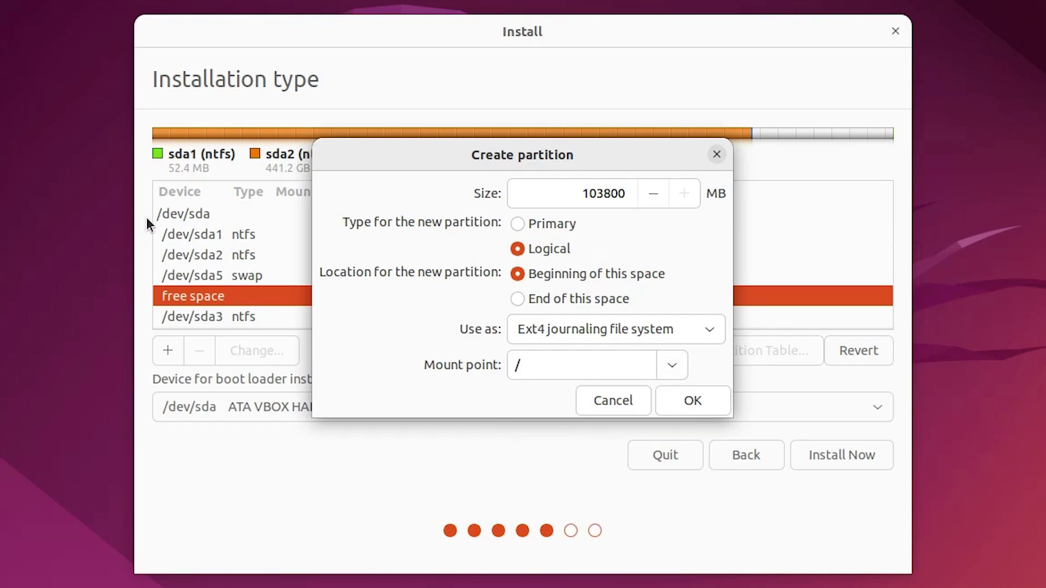
{"action": "left_click", "coordinate": [680, 400]}
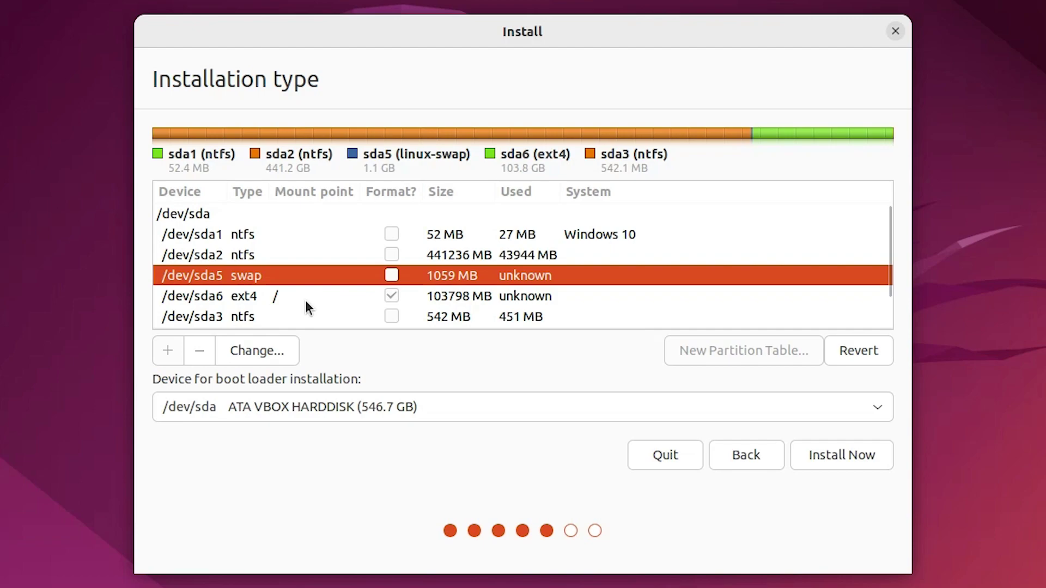
{"action": "left_click", "coordinate": [305, 302]}
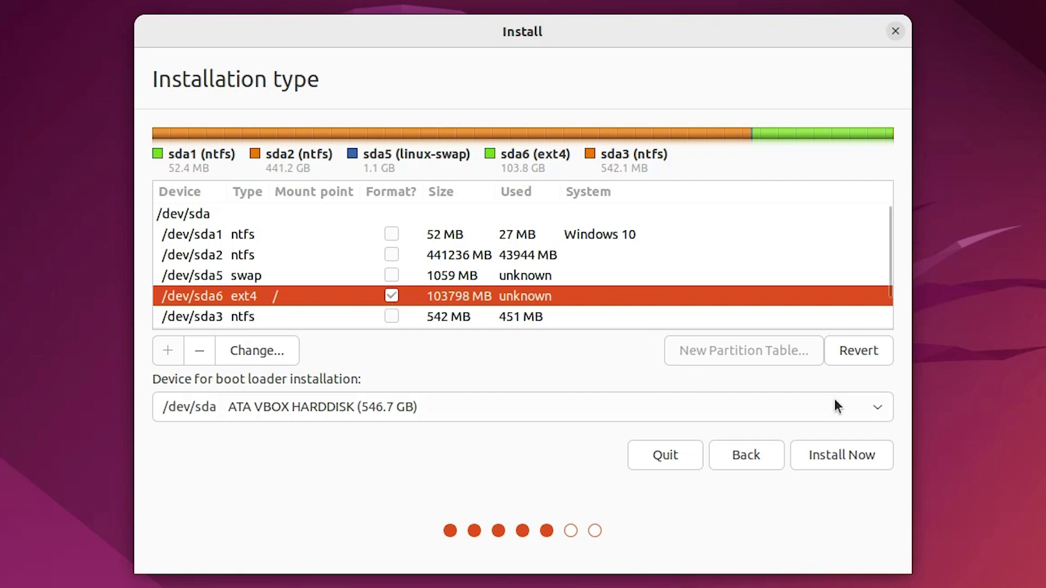
Write the partition changes to disk despite the EFI warning, and pick Kolkata, India as location.
{"action": "left_click", "coordinate": [837, 453]}
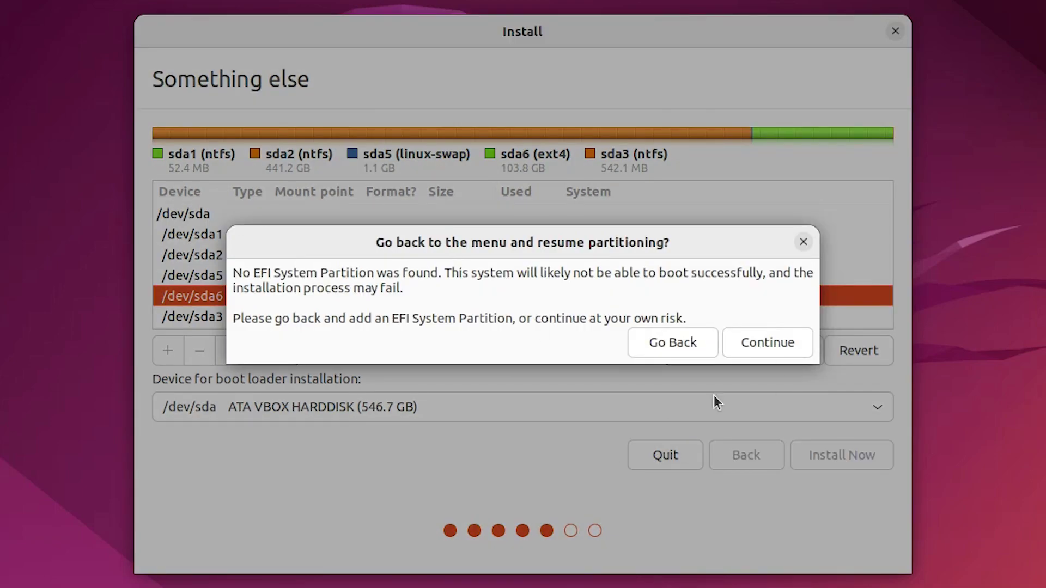
{"action": "left_click", "coordinate": [782, 344]}
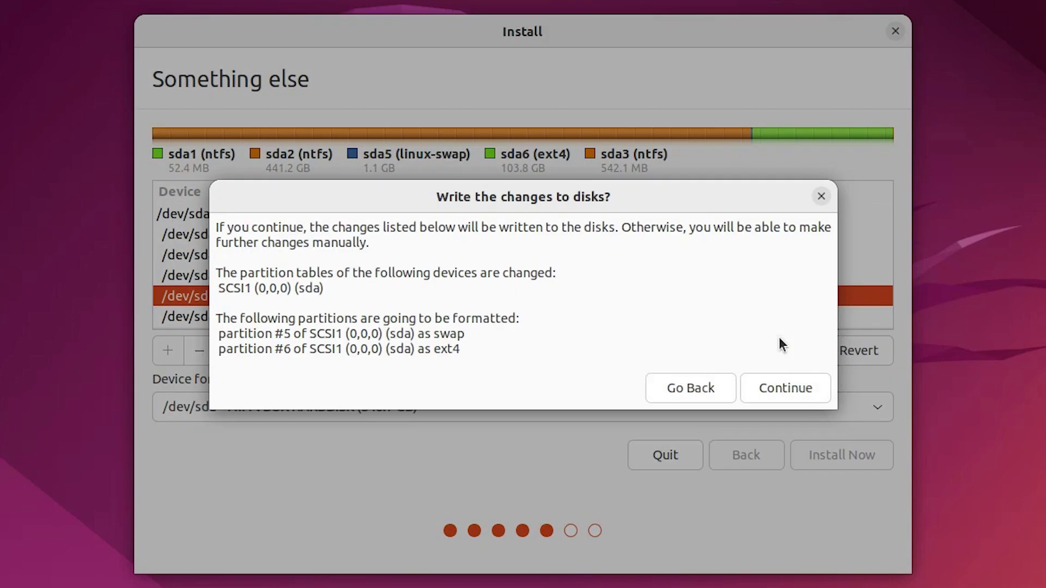
{"action": "left_click", "coordinate": [772, 393]}
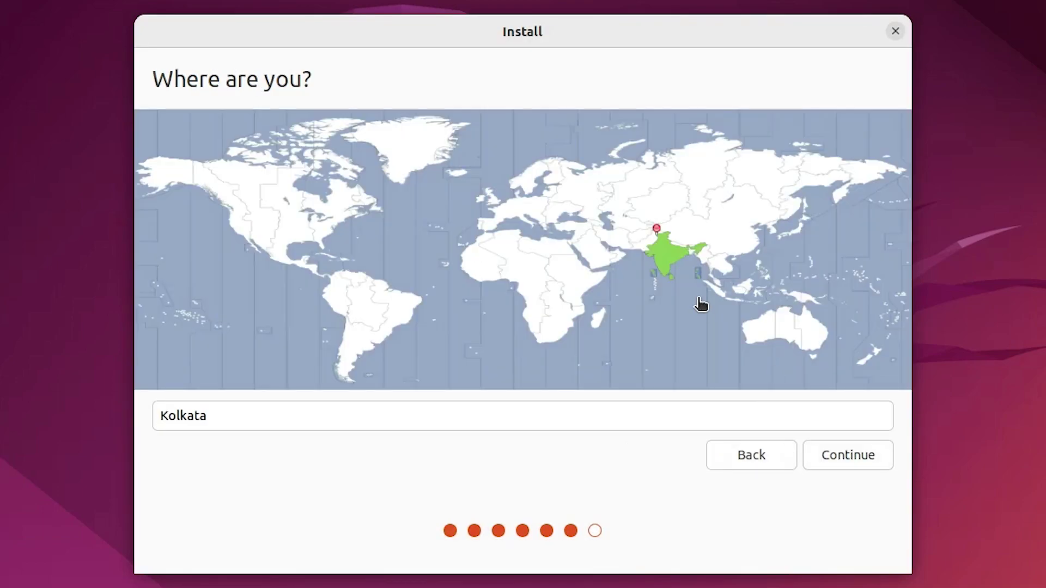
{"action": "left_click", "coordinate": [661, 244]}
{"action": "left_click", "coordinate": [848, 454]}
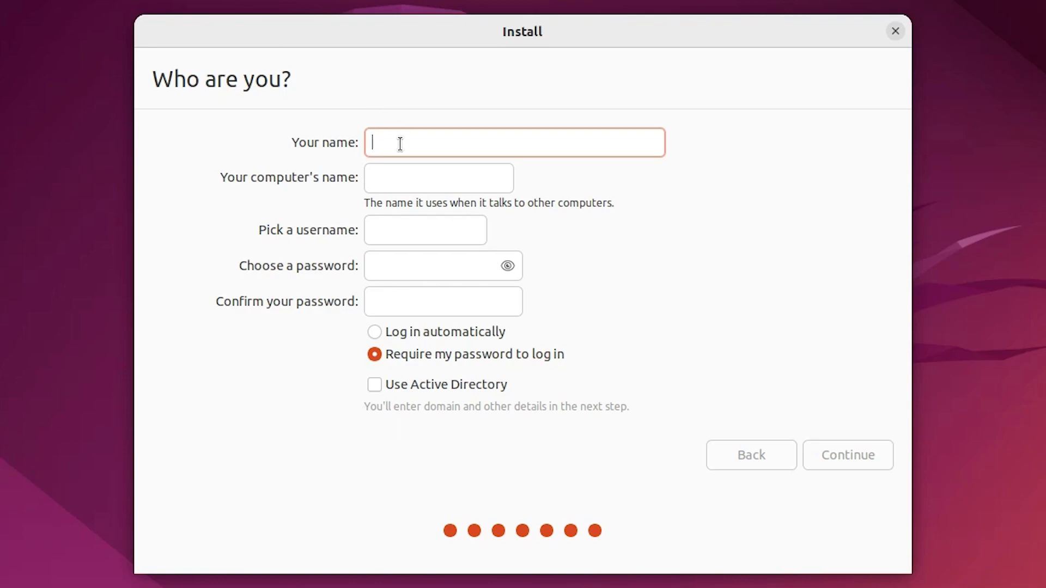
Fill in the account name, set and confirm the password, and start copying files.
{"action": "type", "text": "ub"}
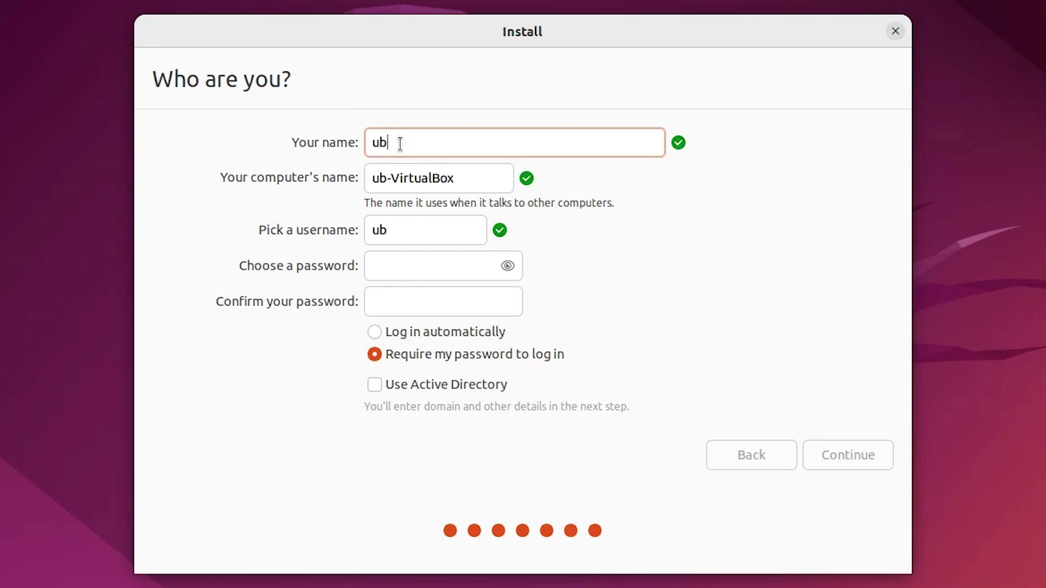
{"action": "type", "text": "untu"}
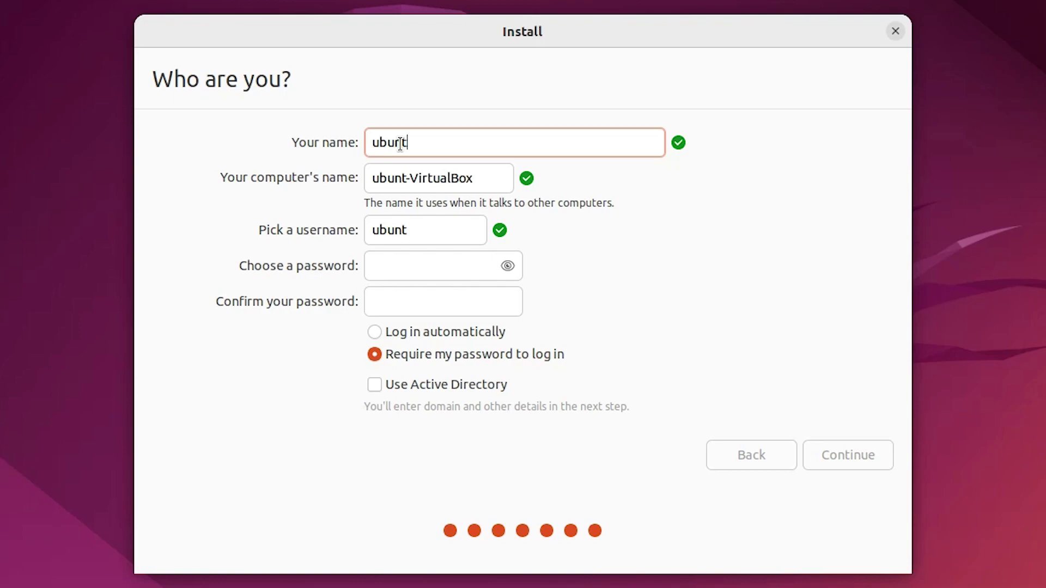
{"action": "left_click", "coordinate": [436, 262]}
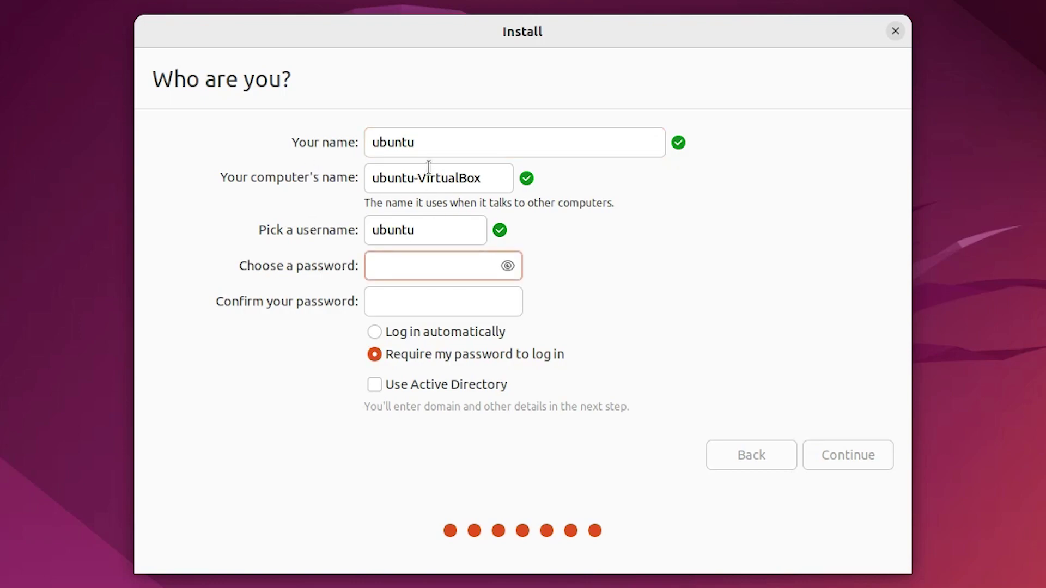
{"action": "type", "text": "ubunt"}
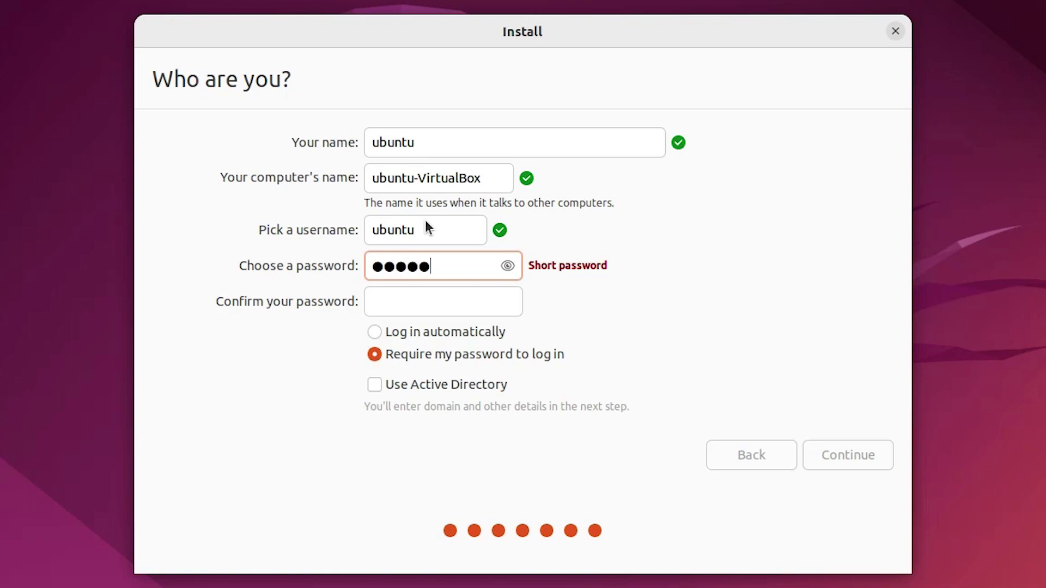
{"action": "left_click", "coordinate": [408, 297]}
{"action": "type", "text": "ubunt"}
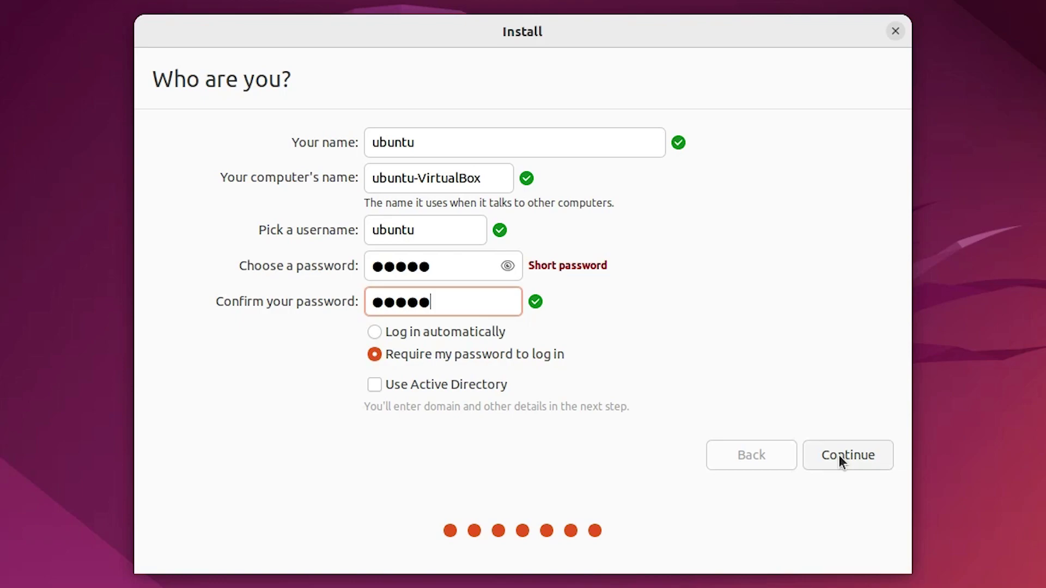
{"action": "left_click", "coordinate": [839, 456]}
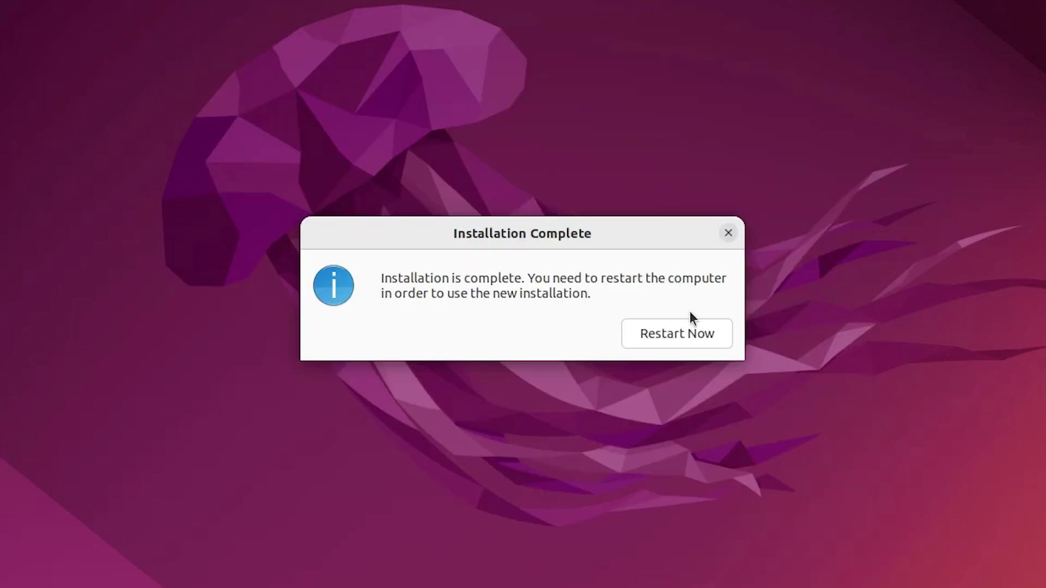
Restart, review the GRUB entries including Windows 10 on /dev/sda1, and boot Ubuntu.
{"action": "left_click", "coordinate": [697, 334]}
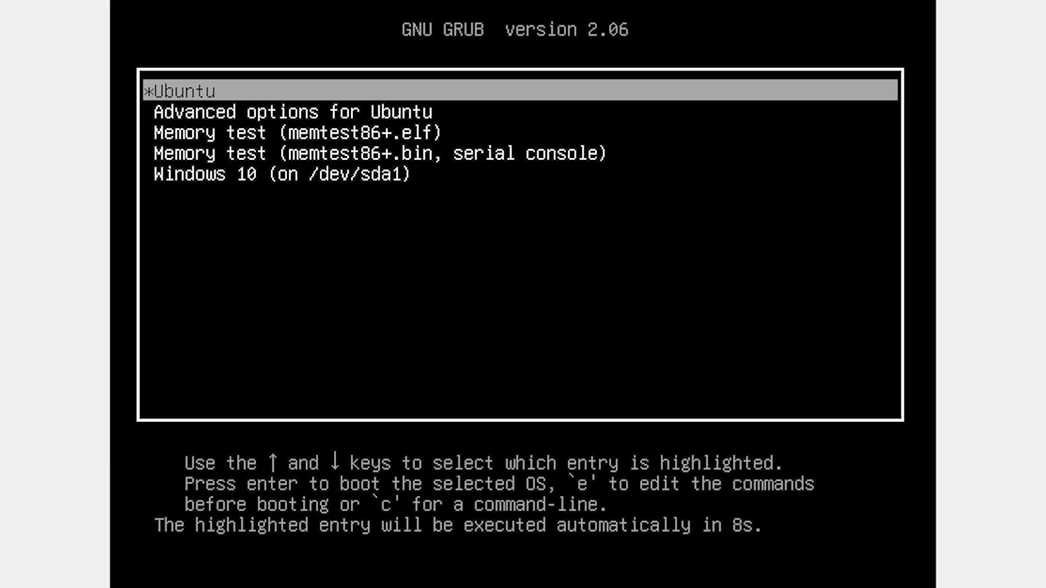
{"action": "key", "text": "Down"}
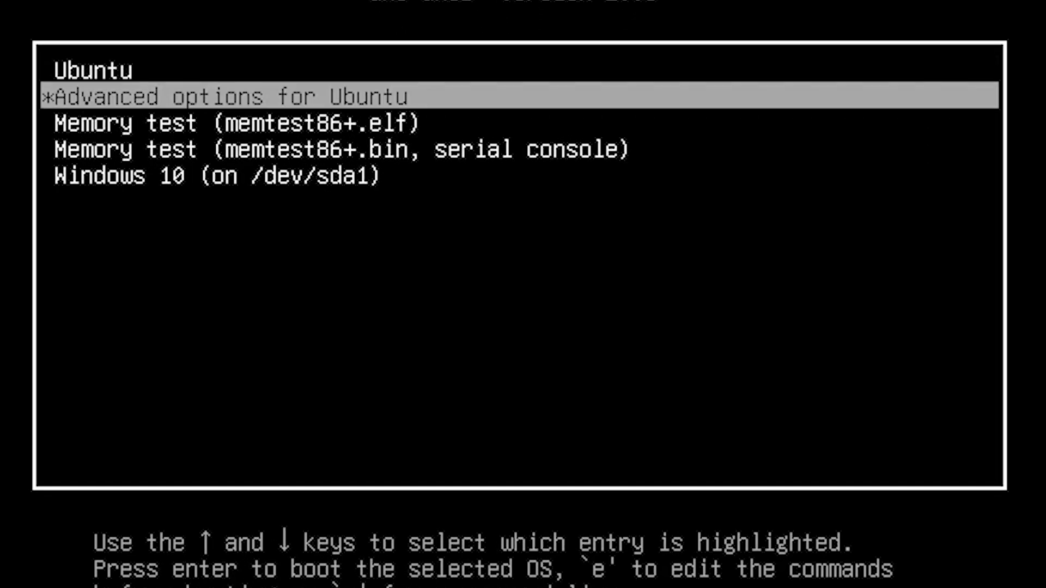
{"action": "key", "text": "Up"}
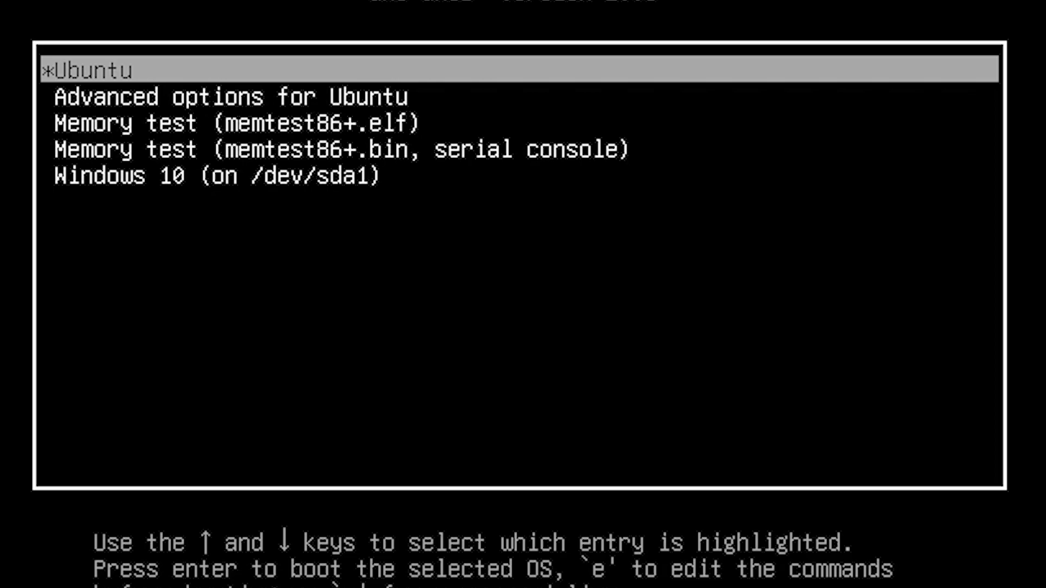
{"action": "key", "text": "Down"}
{"action": "key", "text": "Up"}
{"action": "key", "text": "Down"}
{"action": "key", "text": "Down"}
{"action": "key", "text": "Down"}
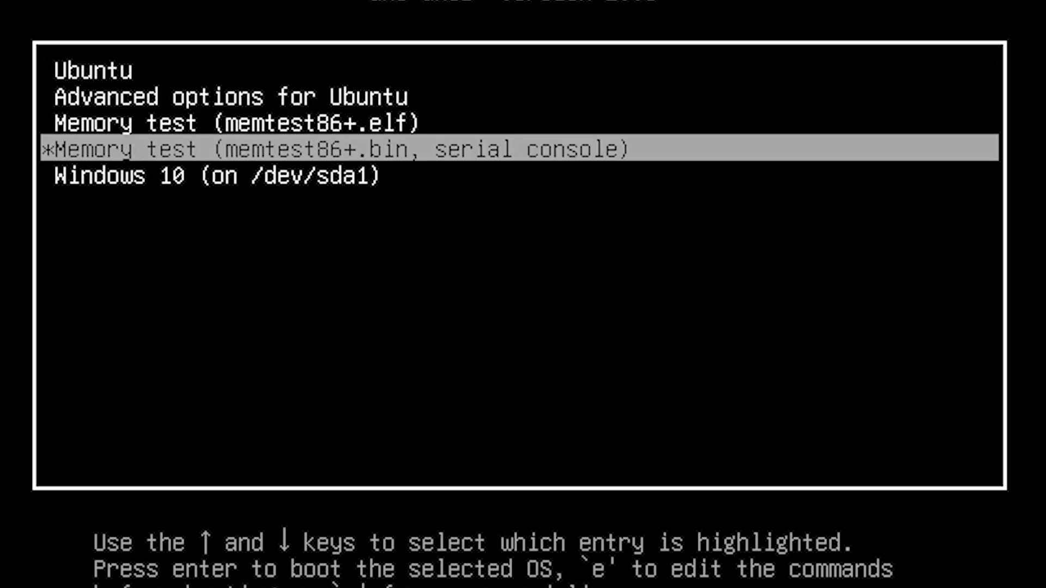
{"action": "key", "text": "Down"}
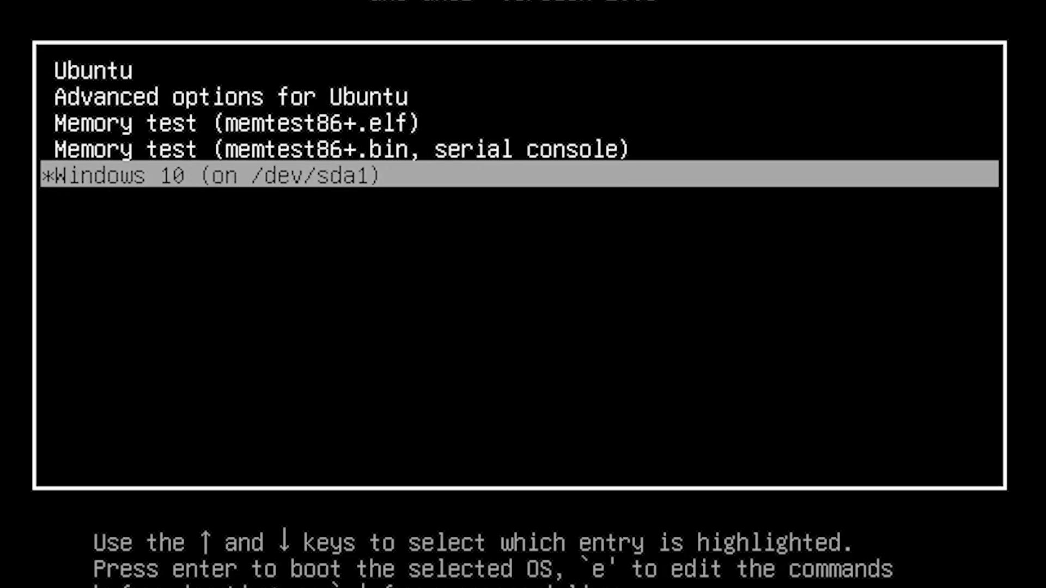
{"action": "key", "text": "Up"}
{"action": "key", "text": "Up"}
{"action": "key", "text": "Up"}
{"action": "key", "text": "Up"}
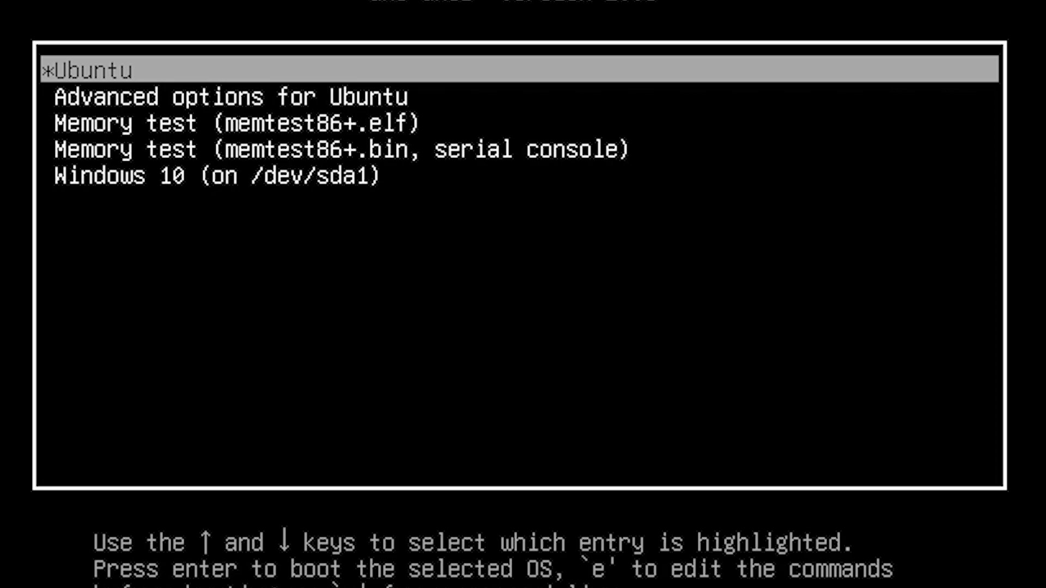
{"action": "key", "text": "Down"}
{"action": "key", "text": "Down"}
{"action": "key", "text": "Down"}
{"action": "key", "text": "Down"}
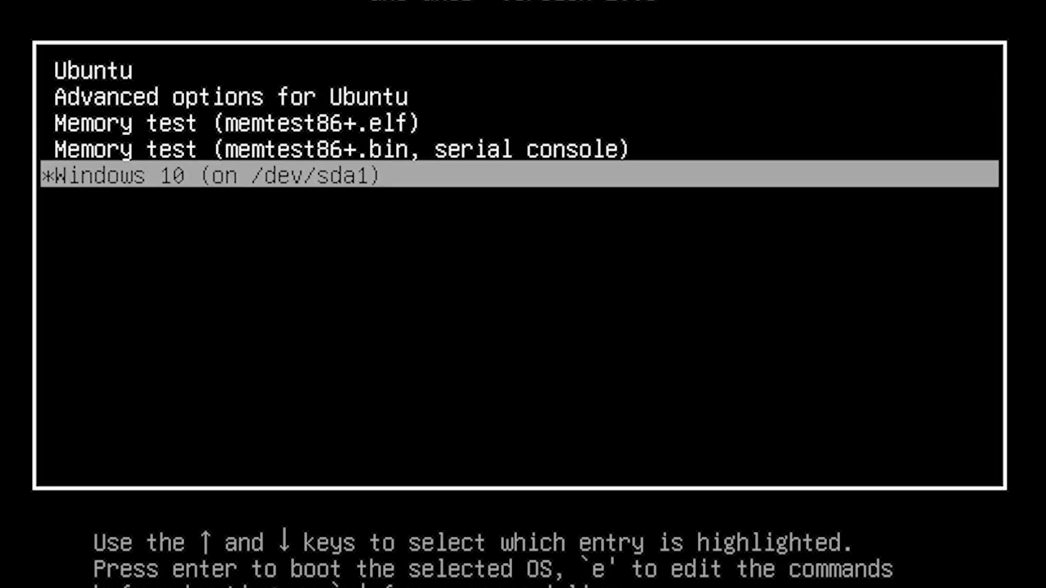
{"action": "key", "text": "Up"}
{"action": "key", "text": "Up"}
{"action": "key", "text": "Up"}
{"action": "key", "text": "Up"}
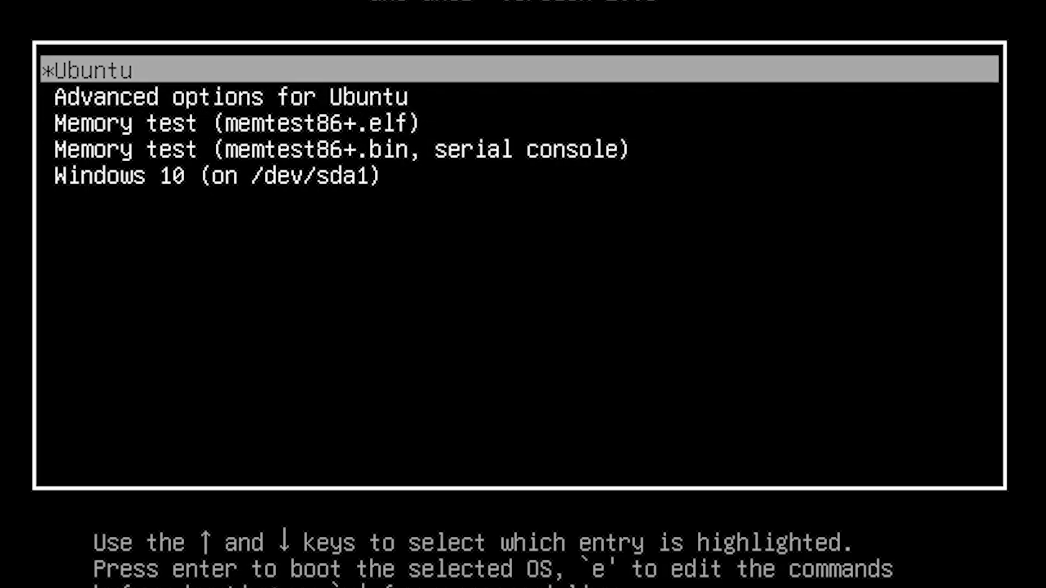
{"action": "key", "text": "Return"}
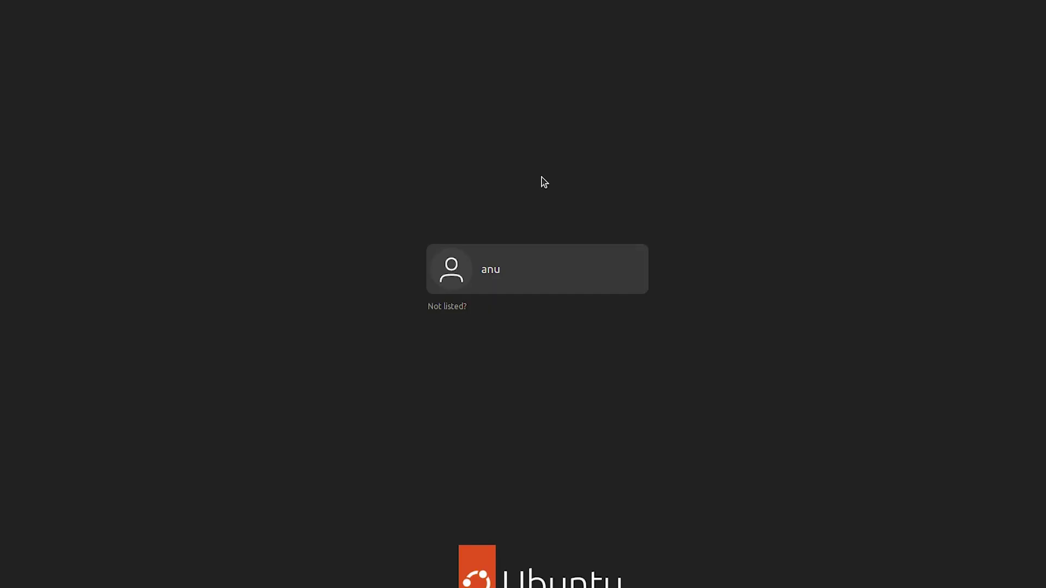
Select the user account and log in with its password.
{"action": "left_click", "coordinate": [509, 230]}
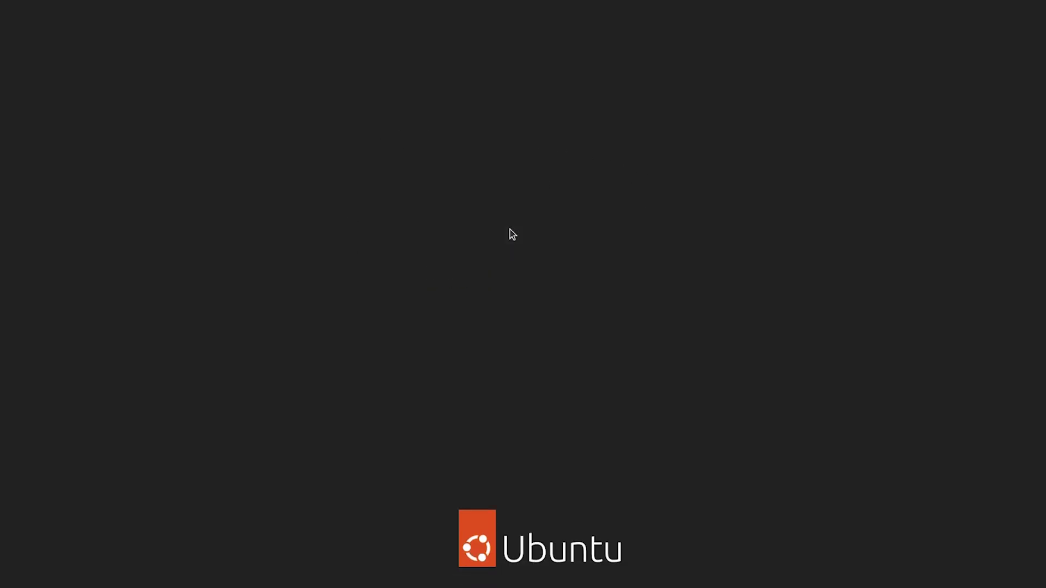
{"action": "type", "text": "***"}
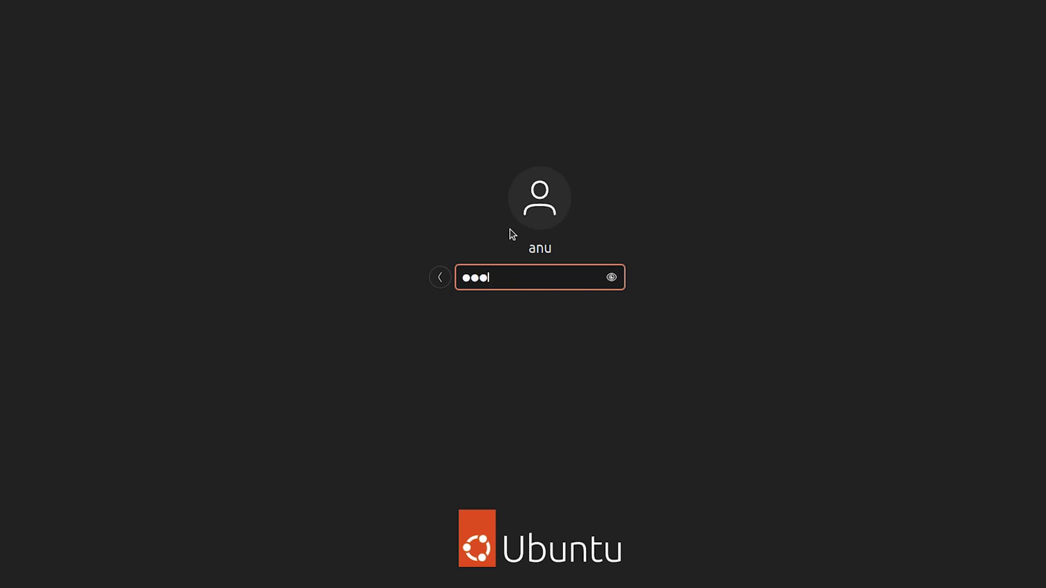
{"action": "key", "text": "Return"}
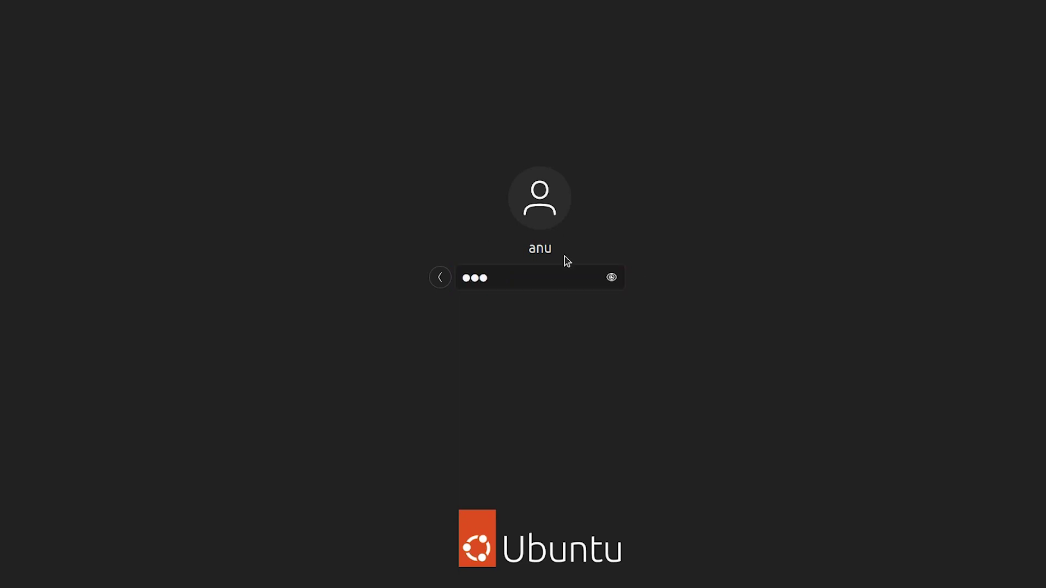